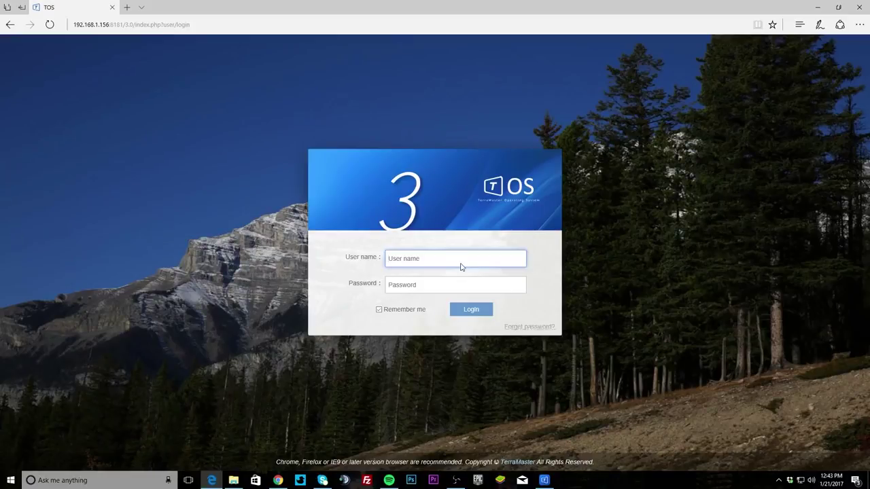
- Log in to the NAS as admin with the account password and dismiss the System Information widget
{"action": "type", "text": "admin"}
{"action": "key", "text": "Tab"}
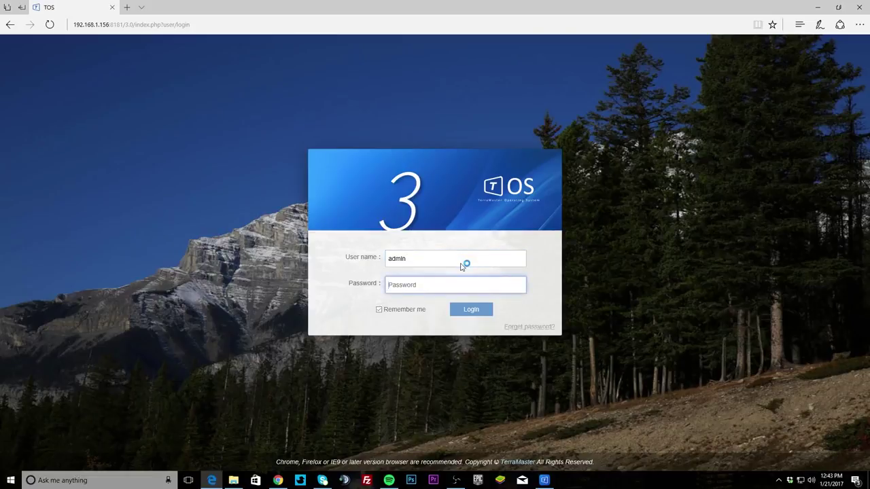
{"action": "type", "text": "•••"}
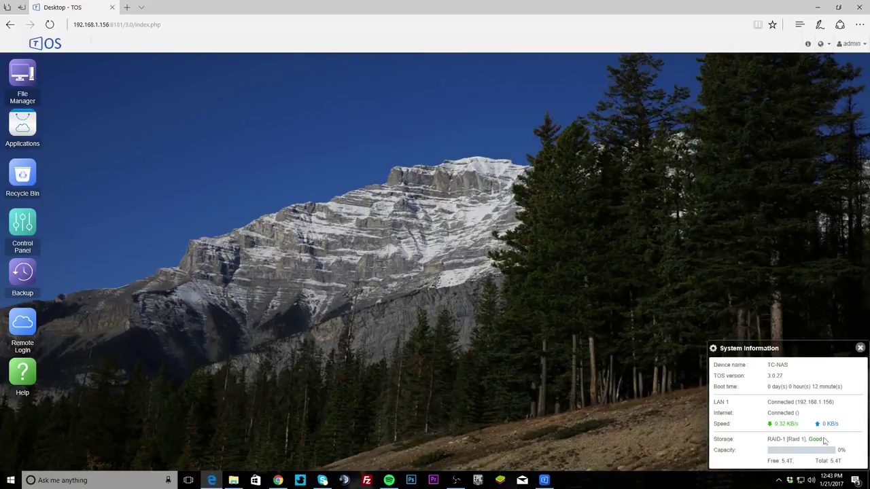
{"action": "left_click", "coordinate": [860, 349]}
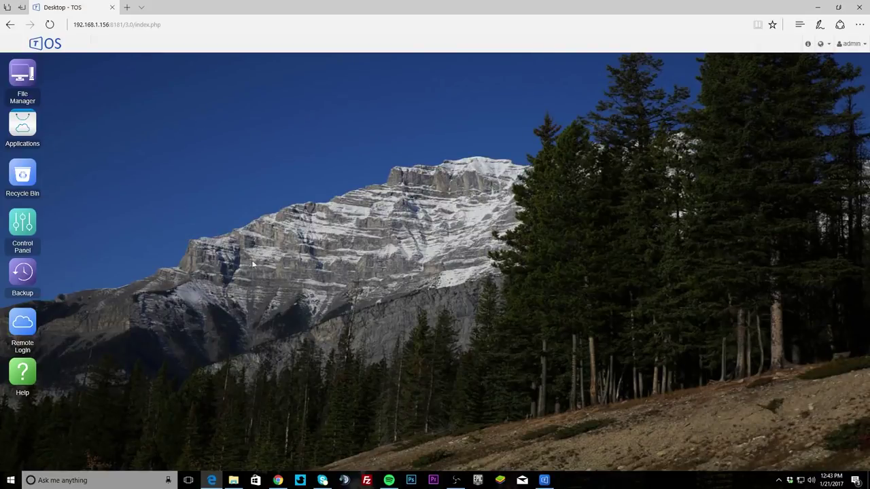
- Review the desktop theme choices and the music and video player themes in the account settings, then close the settings
{"action": "left_click", "coordinate": [850, 43]}
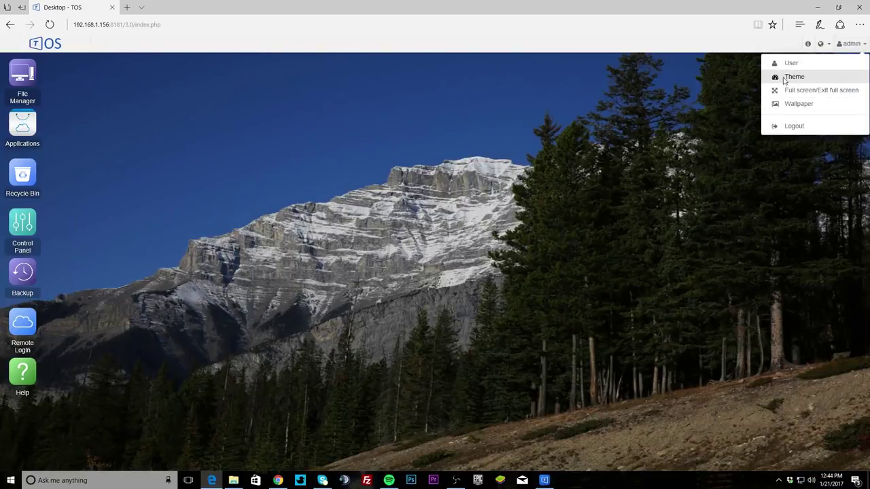
{"action": "left_click", "coordinate": [784, 80]}
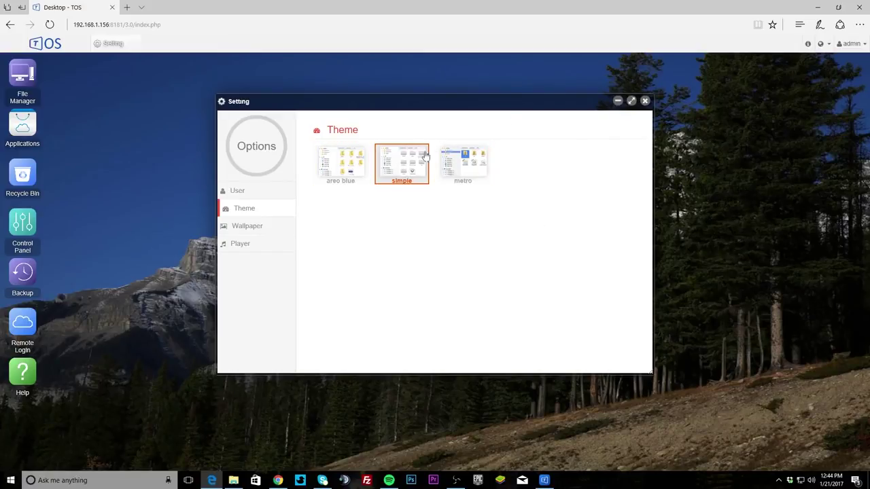
{"action": "left_click", "coordinate": [257, 246]}
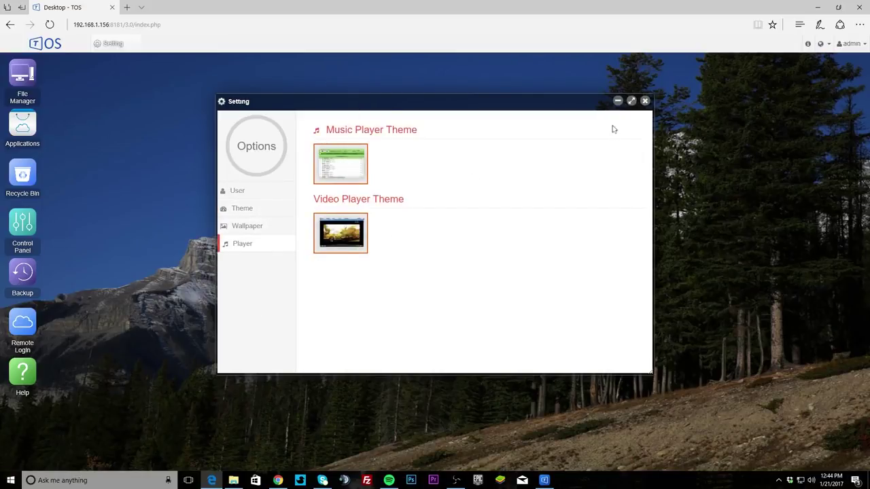
{"action": "left_click", "coordinate": [645, 100]}
- Look over the account options, the available interface languages and the system information, then close the information widget
{"action": "left_click", "coordinate": [842, 45]}
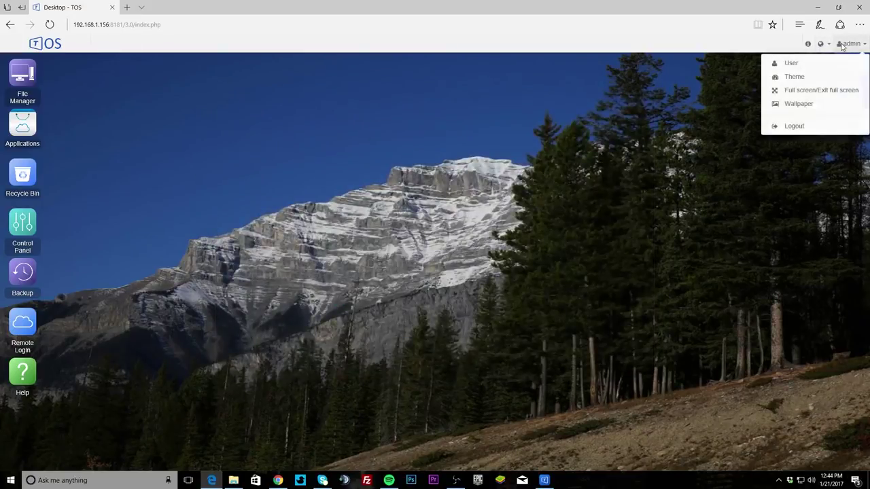
{"action": "left_click", "coordinate": [820, 44]}
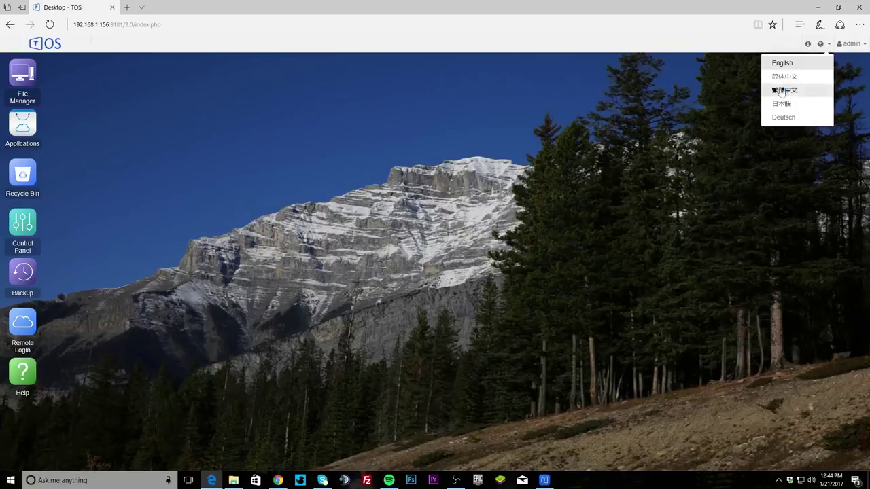
{"action": "left_click", "coordinate": [806, 46]}
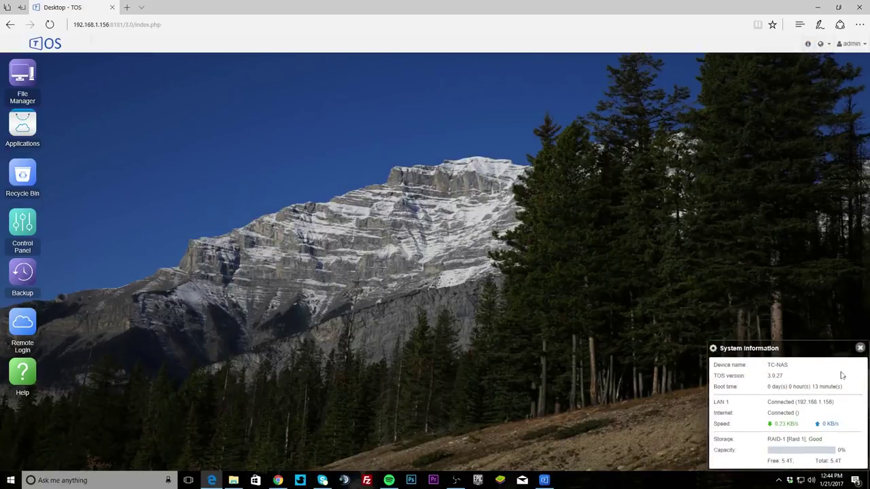
{"action": "left_click", "coordinate": [860, 349]}
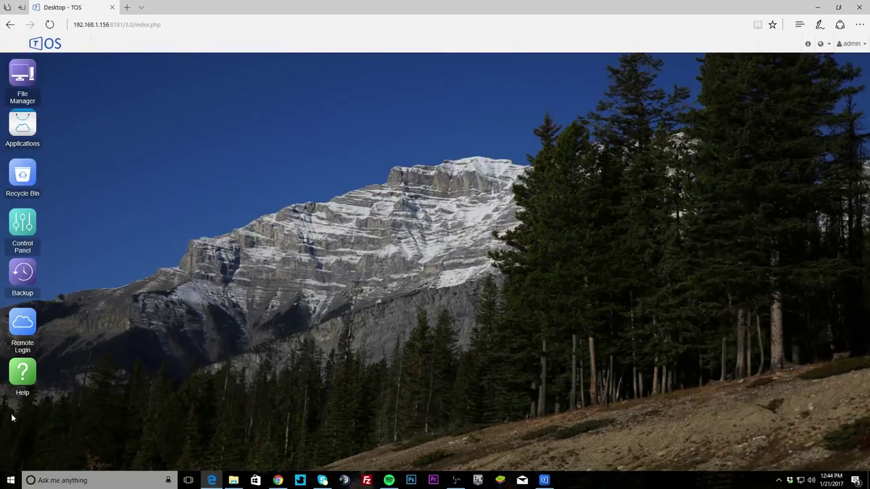
- Open the File Manager full size and preview Thinkcomputers.png from the public directory, then close the preview
{"action": "left_click", "coordinate": [31, 79]}
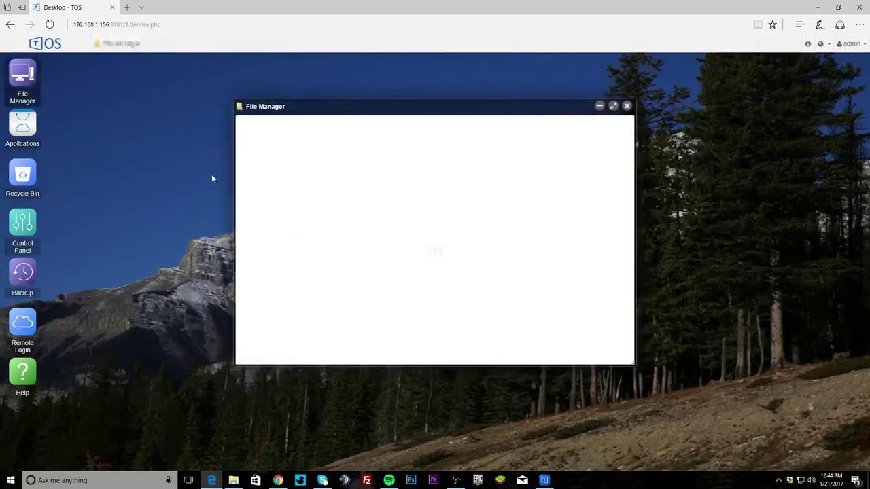
{"action": "left_click_drag", "start_coordinate": [421, 105], "coordinate": [354, 112]}
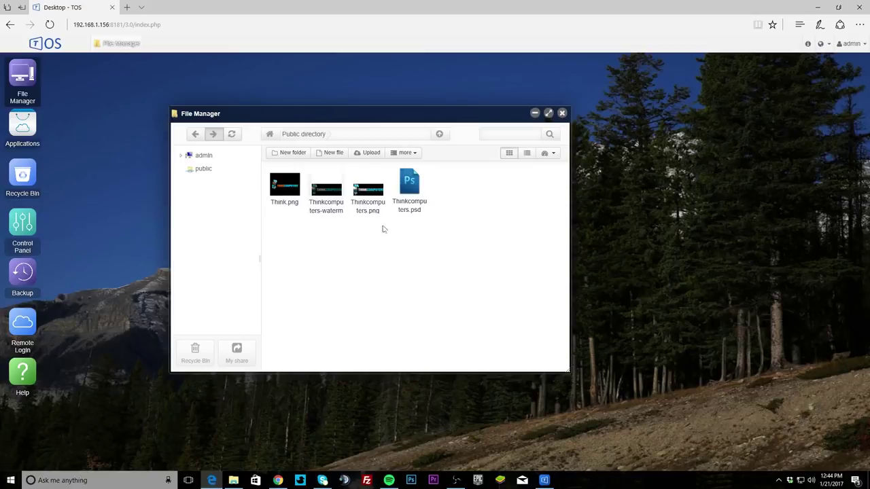
{"action": "left_click", "coordinate": [547, 114]}
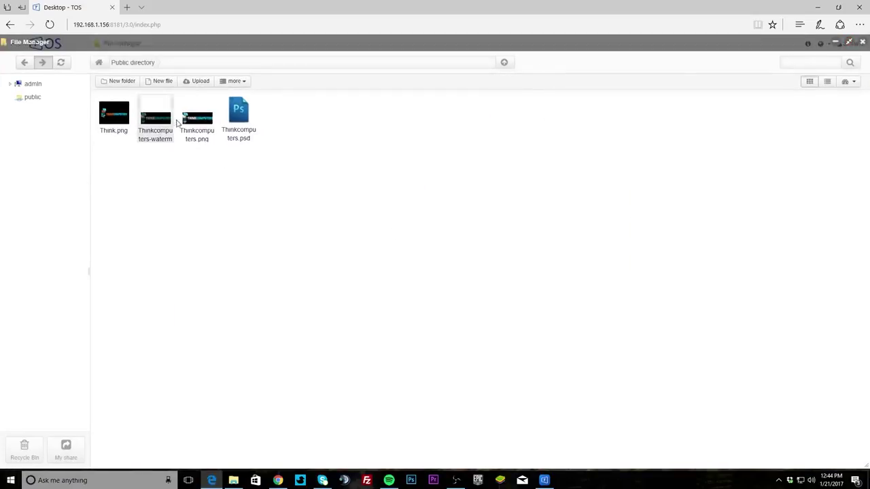
{"action": "double_click", "coordinate": [196, 124]}
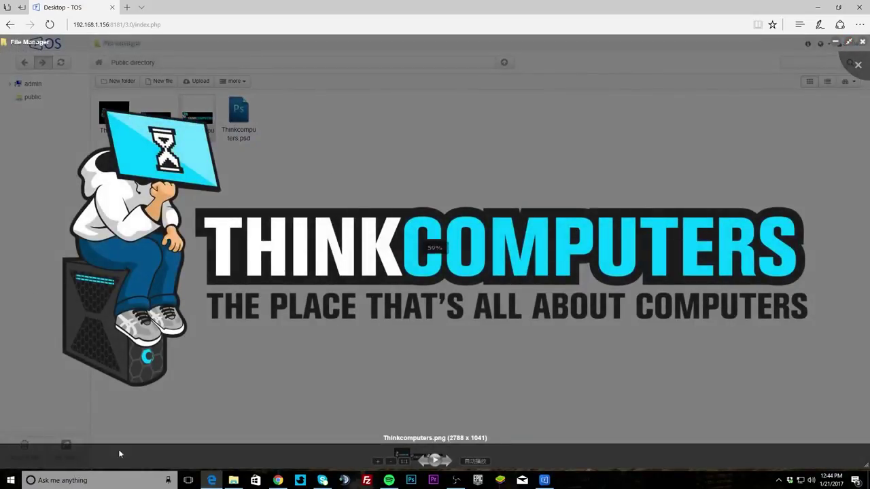
{"action": "left_click", "coordinate": [857, 64]}
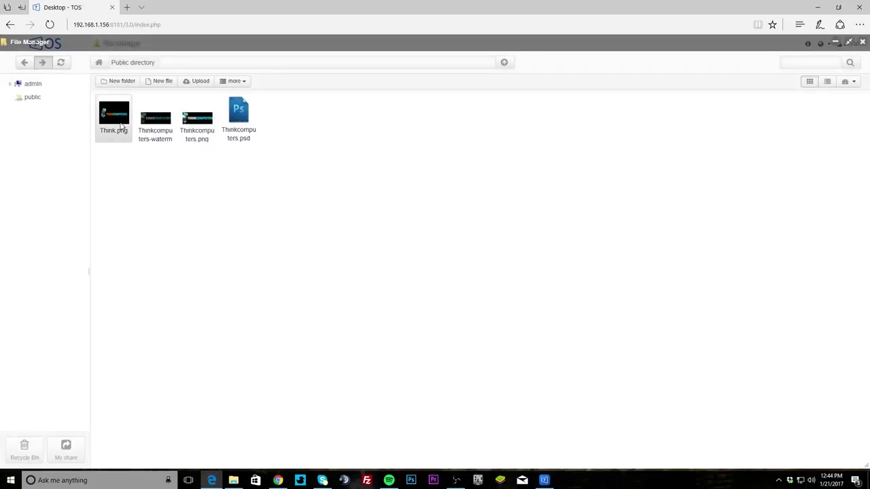
- Delete Think.png from the public directory and close the File Manager
{"action": "key", "text": "Delete"}
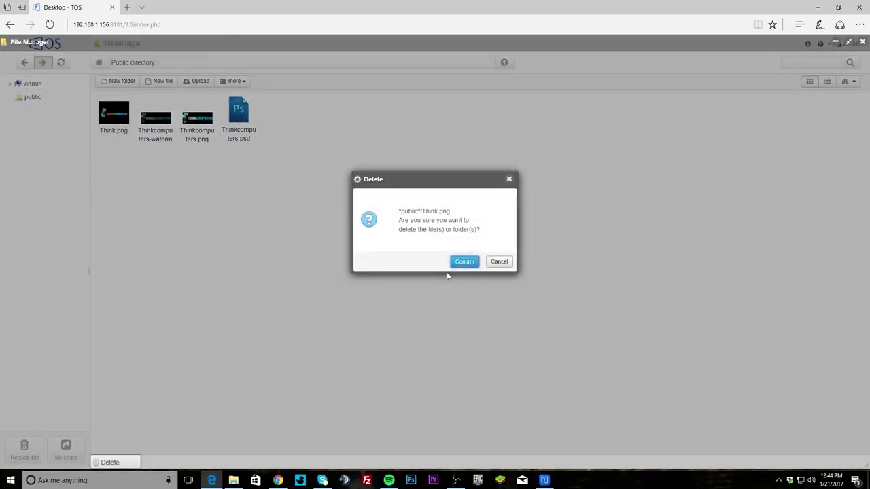
{"action": "left_click", "coordinate": [458, 262]}
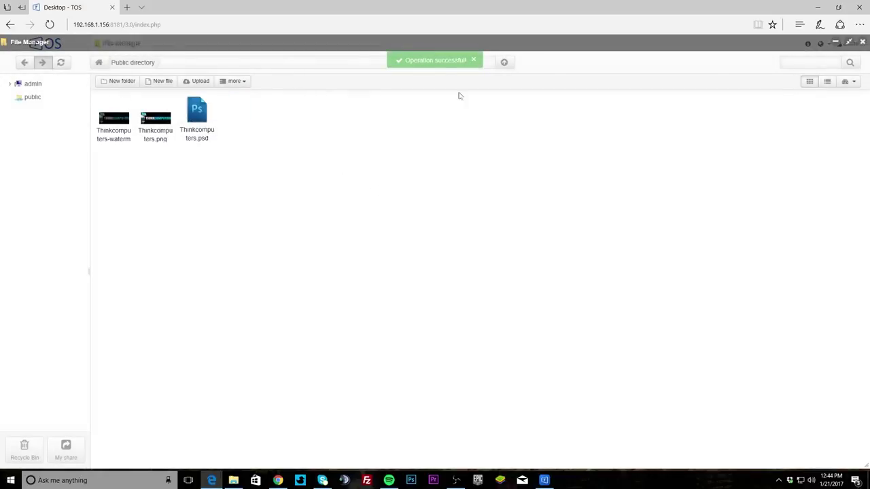
{"action": "left_click", "coordinate": [862, 42]}
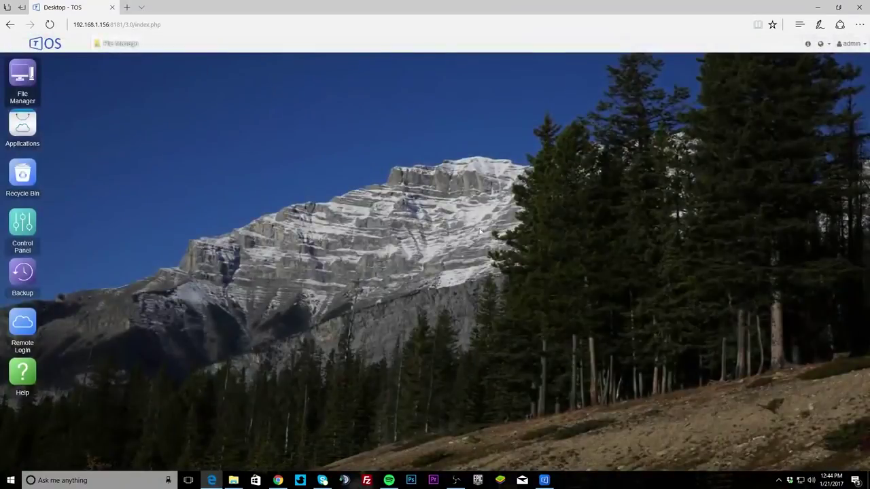
- Empty the NAS Recycle Bin and close its window
{"action": "double_click", "coordinate": [33, 188]}
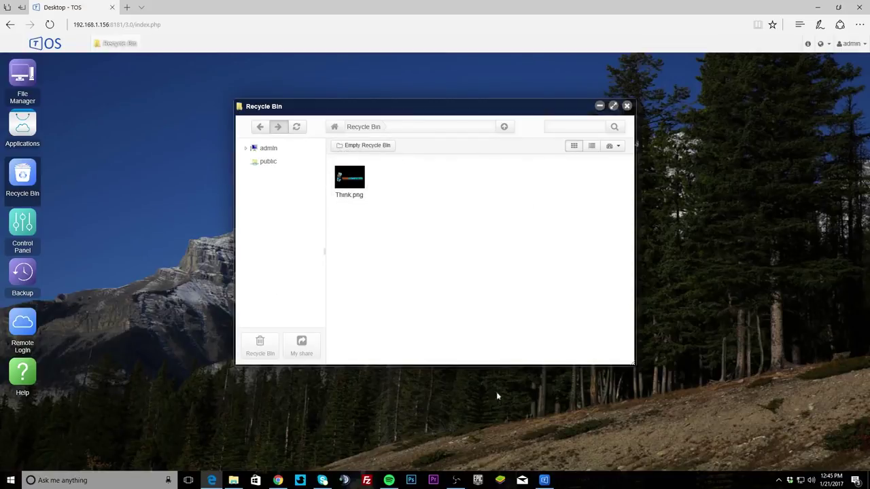
{"action": "left_click", "coordinate": [352, 151]}
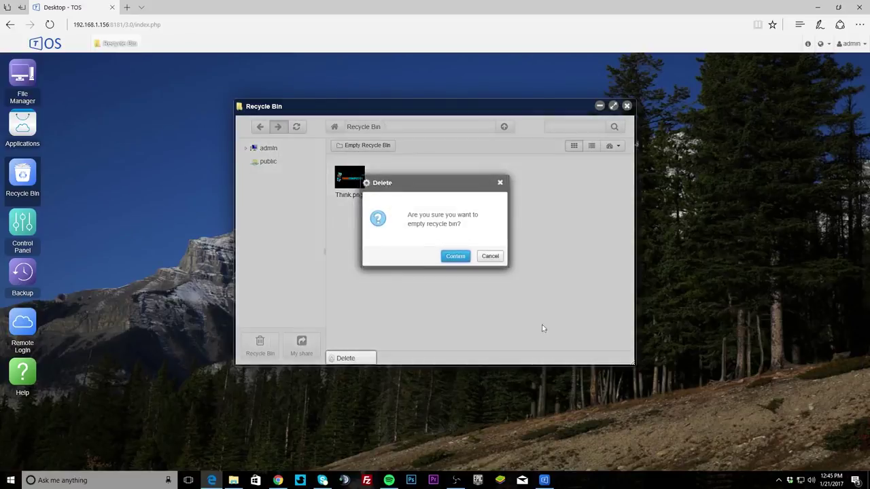
{"action": "left_click", "coordinate": [453, 256]}
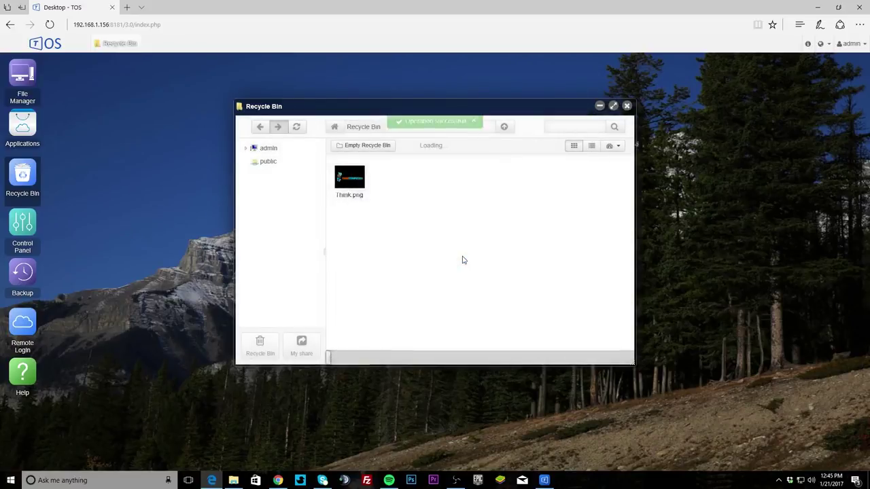
{"action": "left_click", "coordinate": [626, 106]}
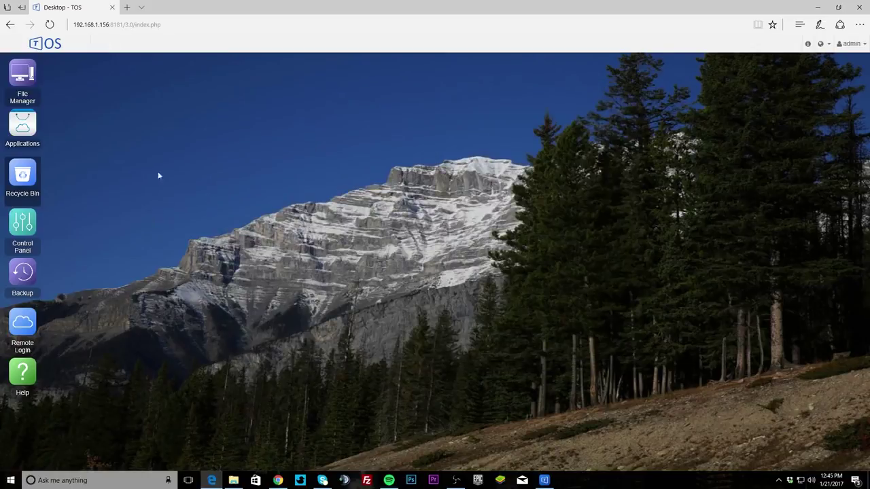
- Examine the full list of available and installed NAS applications, from DLNA Media Server to Download Center, then close it
{"action": "left_click", "coordinate": [25, 129]}
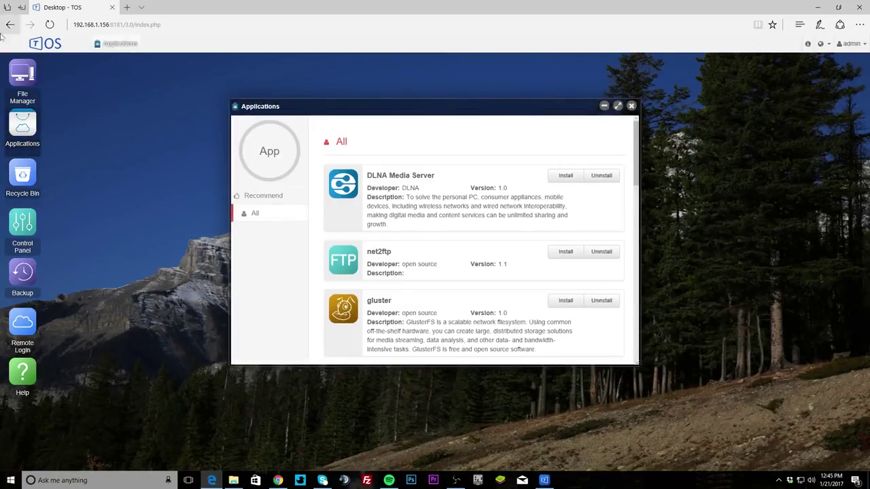
{"action": "left_click", "coordinate": [618, 107]}
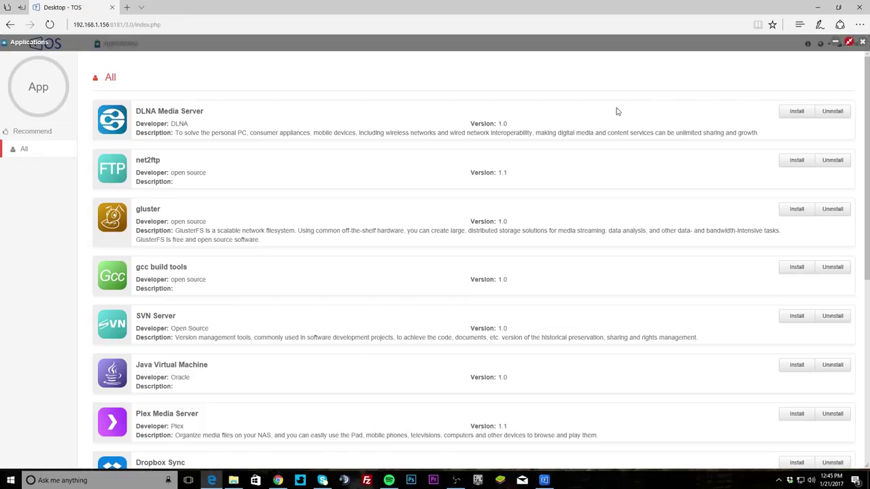
{"action": "scroll", "coordinate": [373, 268], "scroll_direction": "down", "scroll_amount": 5}
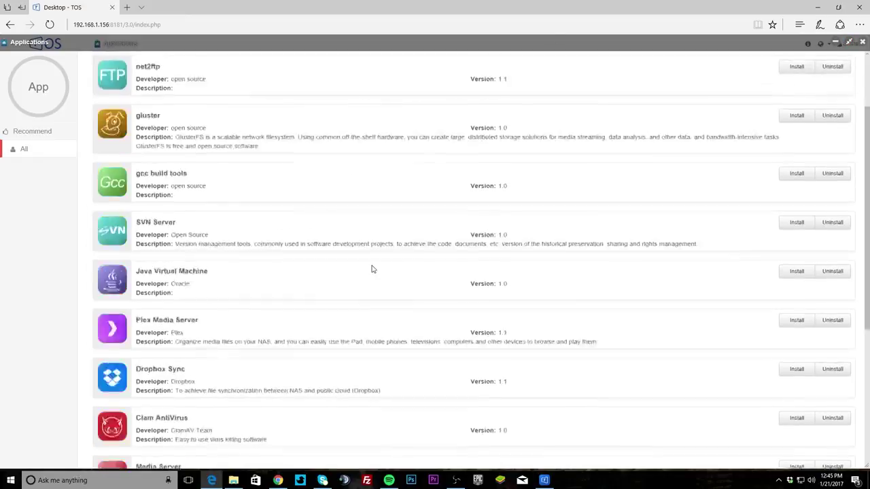
{"action": "scroll", "coordinate": [381, 299], "scroll_direction": "up", "scroll_amount": 5}
{"action": "scroll", "coordinate": [384, 308], "scroll_direction": "down", "scroll_amount": 3}
{"action": "scroll", "coordinate": [383, 310], "scroll_direction": "up", "scroll_amount": 3}
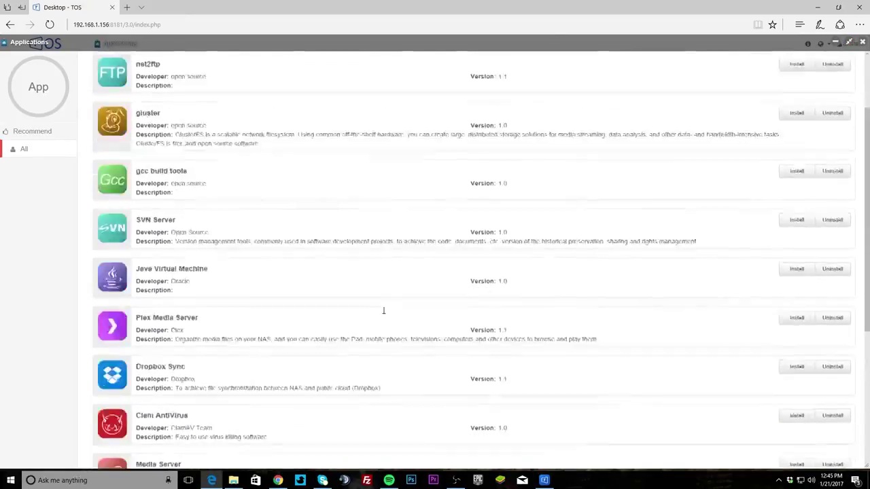
{"action": "scroll", "coordinate": [381, 316], "scroll_direction": "down", "scroll_amount": 5}
{"action": "scroll", "coordinate": [379, 322], "scroll_direction": "up", "scroll_amount": 5}
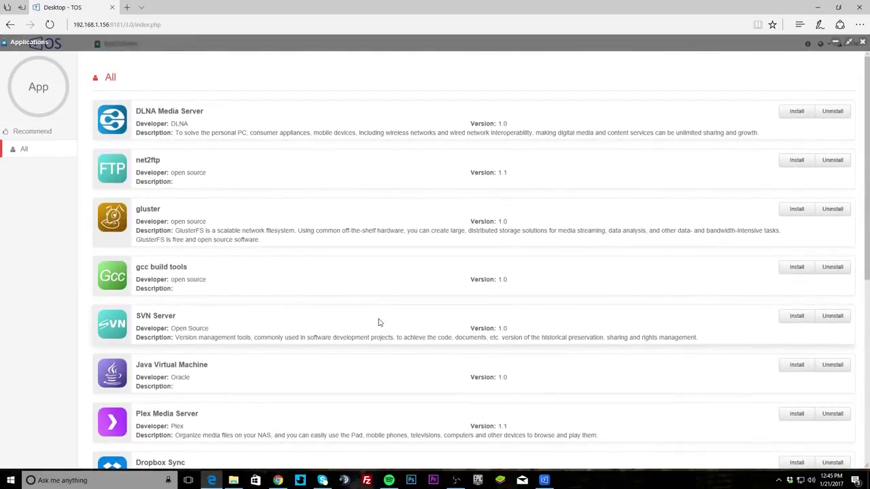
{"action": "scroll", "coordinate": [380, 327], "scroll_direction": "down", "scroll_amount": 5}
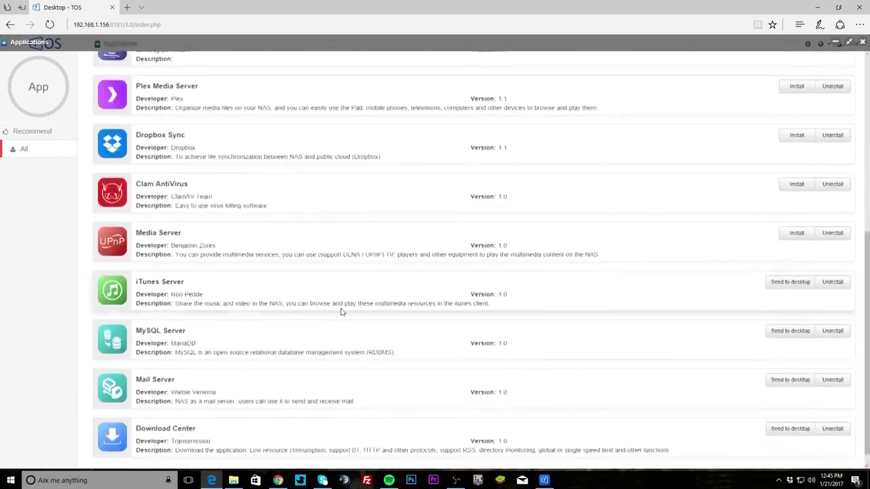
{"action": "scroll", "coordinate": [345, 332], "scroll_direction": "up", "scroll_amount": 5}
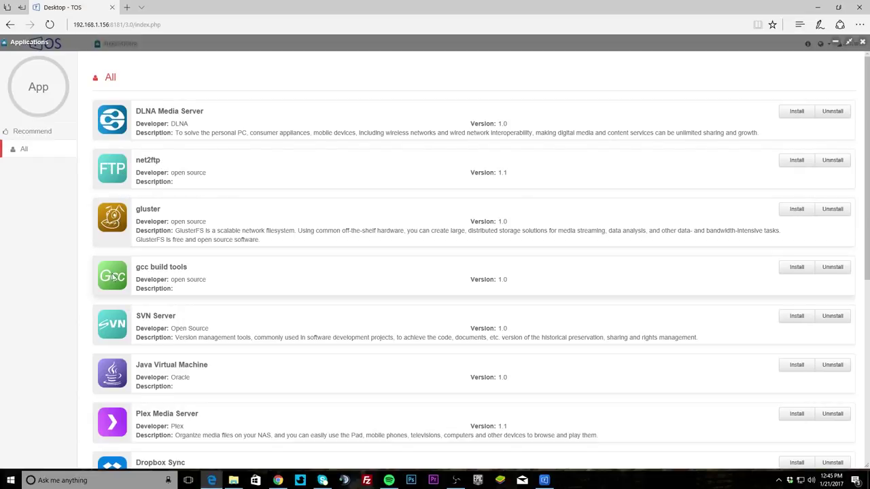
{"action": "scroll", "coordinate": [114, 276], "scroll_direction": "down", "scroll_amount": 3}
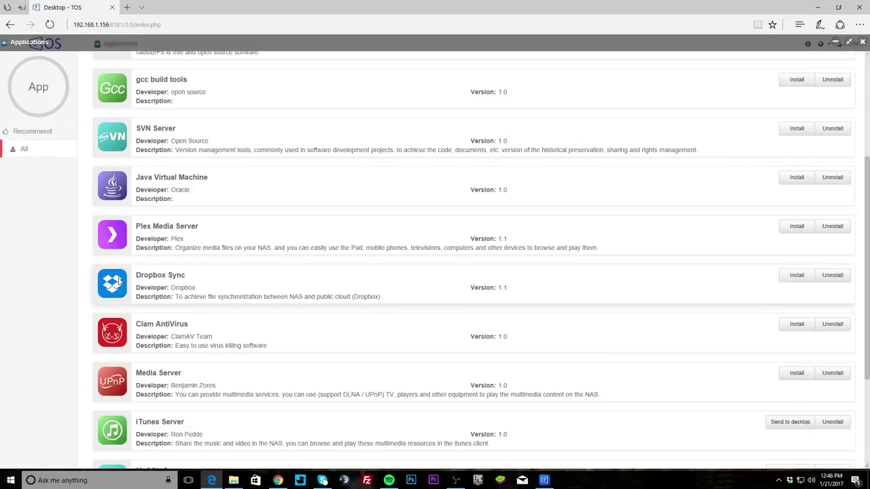
{"action": "scroll", "coordinate": [119, 282], "scroll_direction": "down", "scroll_amount": 3}
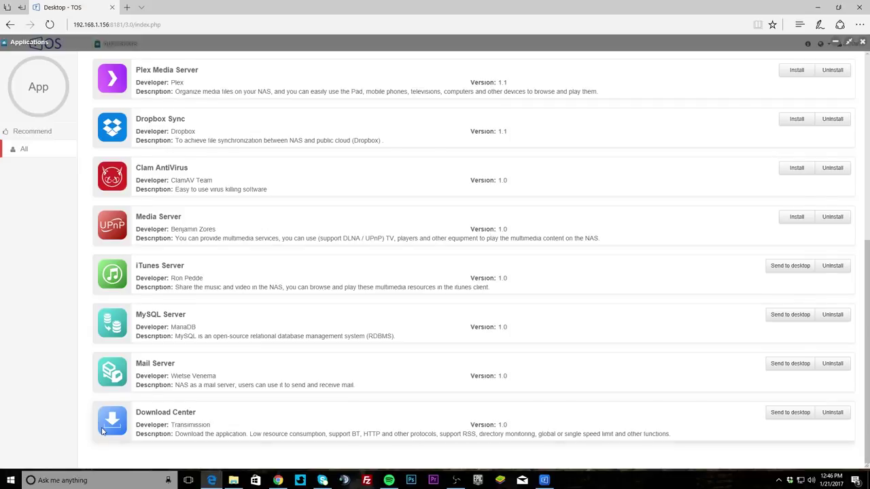
{"action": "scroll", "coordinate": [326, 448], "scroll_direction": "up", "scroll_amount": 3}
{"action": "scroll", "coordinate": [358, 458], "scroll_direction": "down", "scroll_amount": 3}
{"action": "scroll", "coordinate": [790, 412], "scroll_direction": "up", "scroll_amount": 4}
{"action": "scroll", "coordinate": [602, 404], "scroll_direction": "down", "scroll_amount": 4}
{"action": "scroll", "coordinate": [819, 385], "scroll_direction": "up", "scroll_amount": 5}
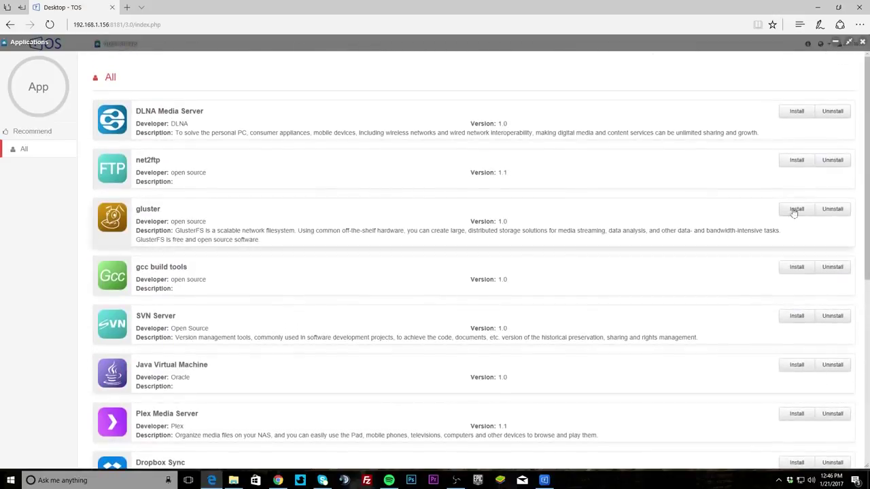
{"action": "left_click", "coordinate": [849, 42]}
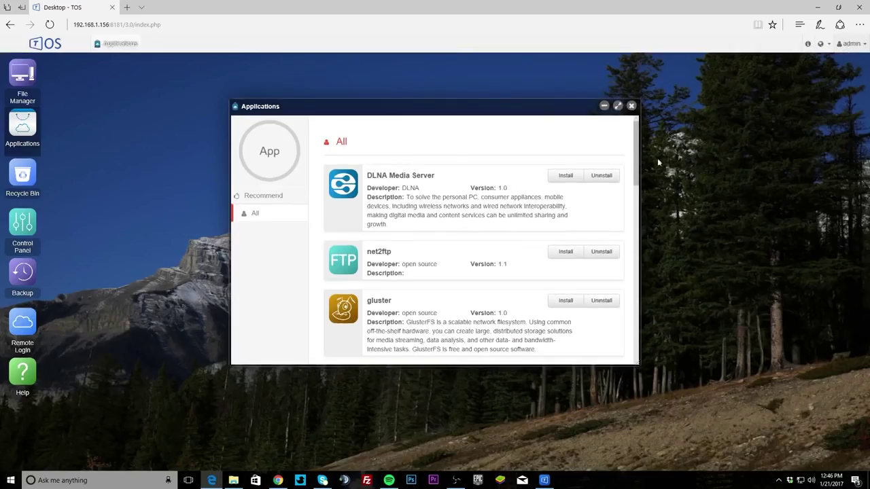
{"action": "left_click", "coordinate": [631, 106]}
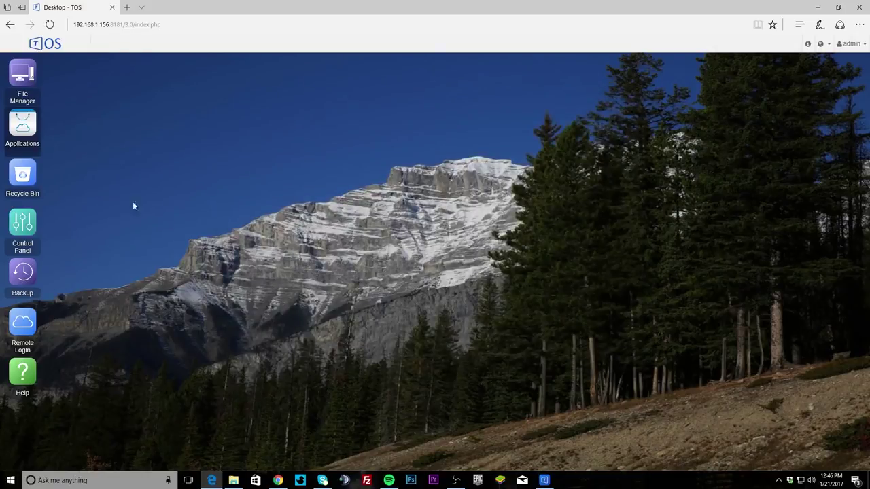
- Open the Control Panel and view the user accounts list, then return to the Privileges category overview
{"action": "left_click", "coordinate": [21, 225]}
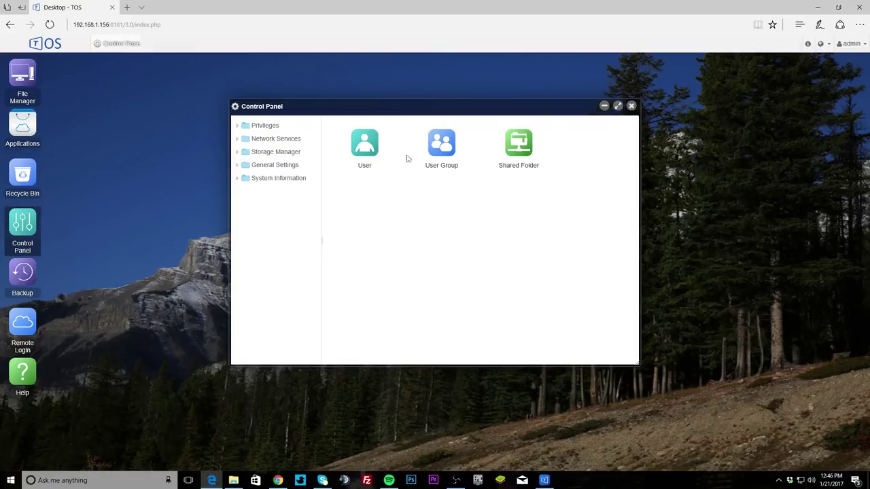
{"action": "left_click", "coordinate": [360, 147]}
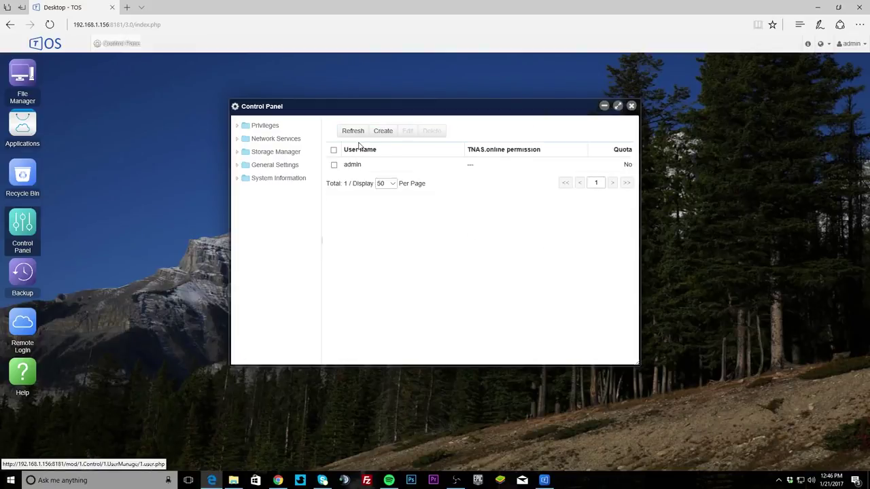
{"action": "left_click", "coordinate": [246, 125]}
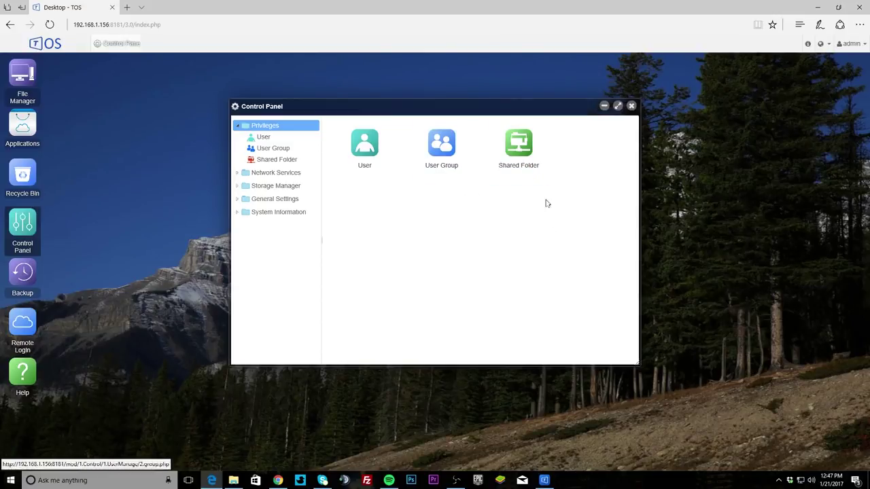
- Review the NAS network settings under Network Services, including the general options, the LAN 1 interface details and Wi-Fi
{"action": "left_click", "coordinate": [277, 174]}
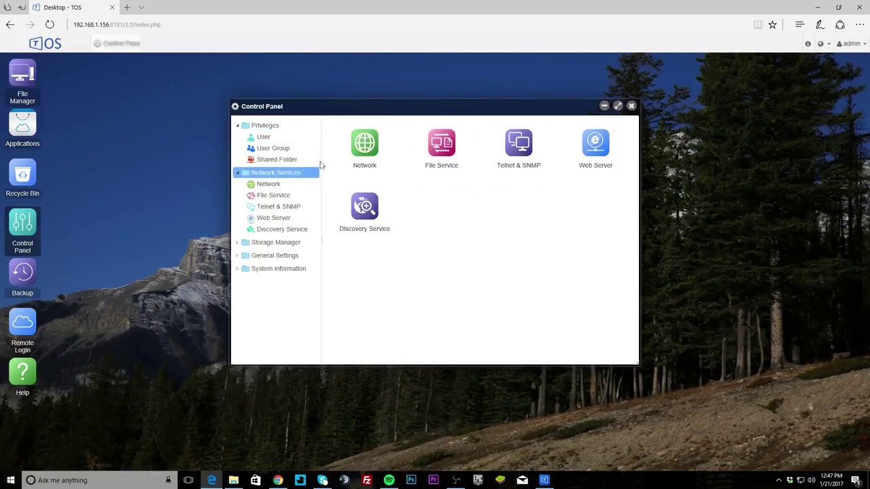
{"action": "left_click", "coordinate": [370, 144]}
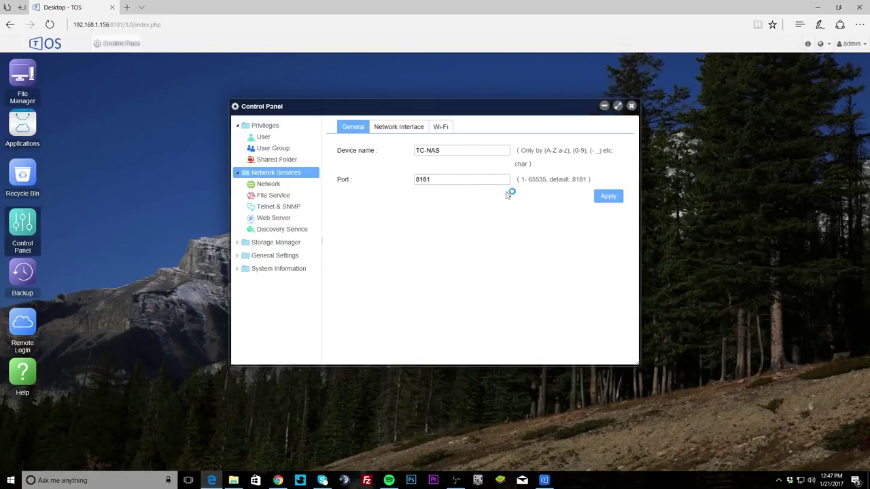
{"action": "left_click", "coordinate": [406, 127]}
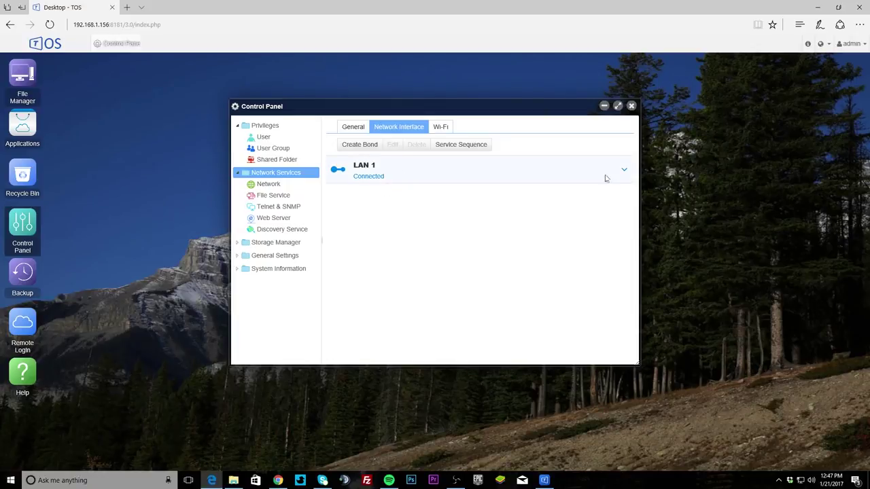
{"action": "left_click", "coordinate": [624, 170]}
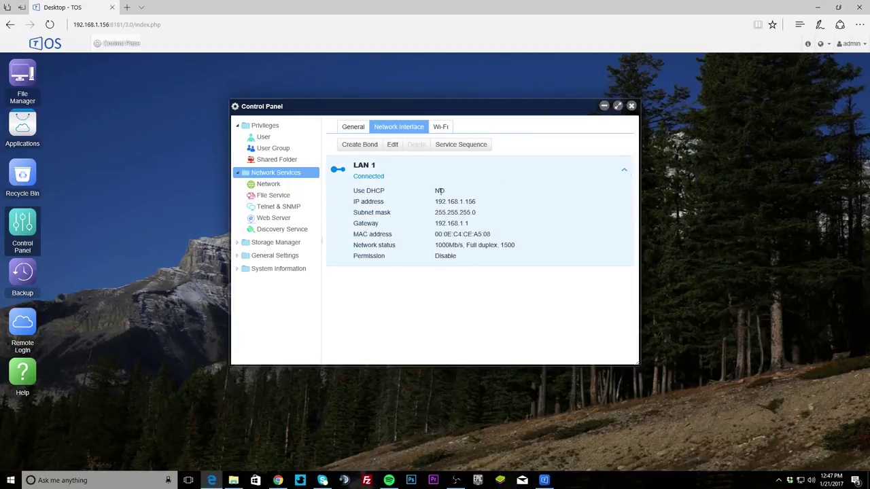
{"action": "left_click", "coordinate": [440, 129]}
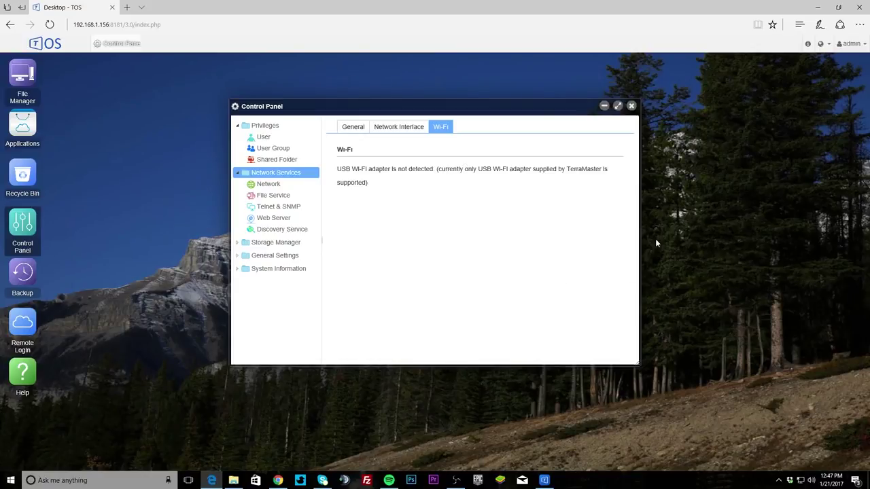
{"action": "left_click", "coordinate": [412, 134]}
{"action": "left_click", "coordinate": [366, 131]}
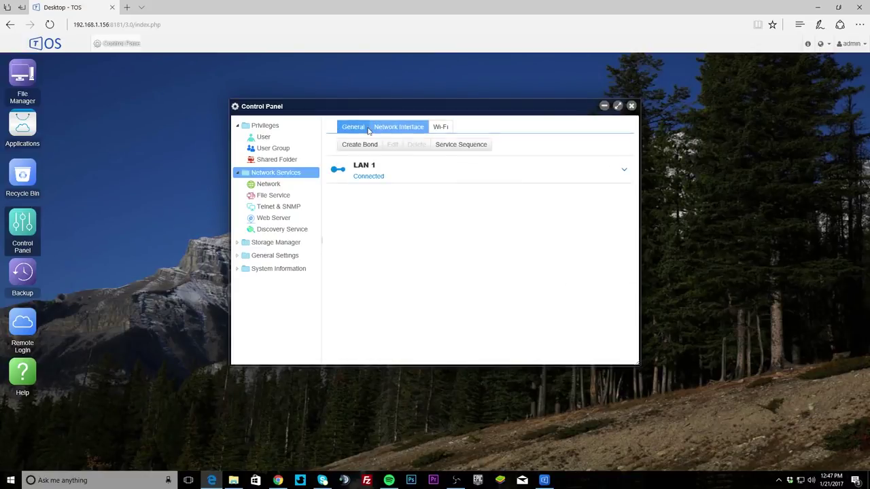
- Examine the remaining Network Services pages: File Service, Telnet & SNMP, Web Server with its Virtual Host settings, and Discovery Service
{"action": "left_click", "coordinate": [275, 197]}
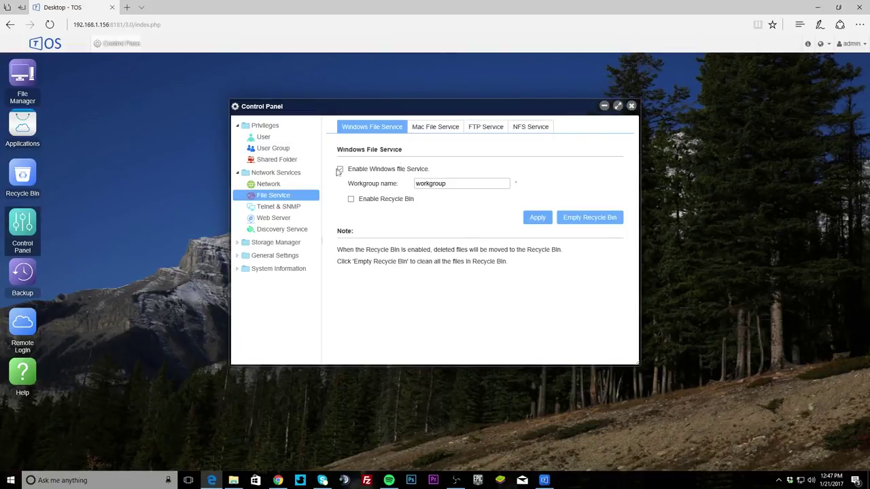
{"action": "left_click", "coordinate": [297, 206]}
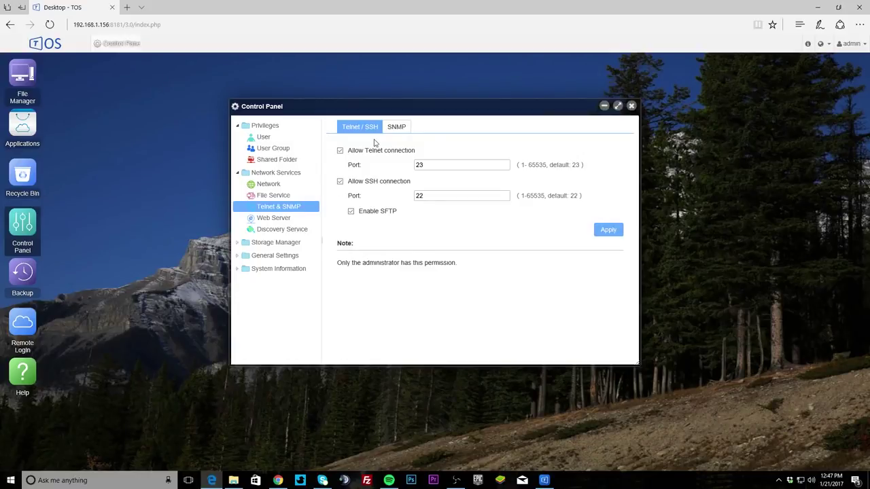
{"action": "left_click", "coordinate": [284, 219]}
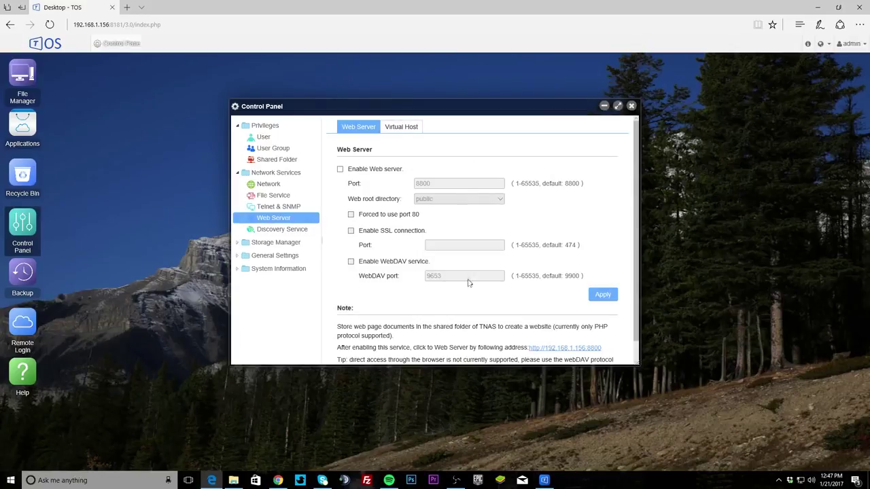
{"action": "scroll", "coordinate": [366, 163], "scroll_direction": "down", "scroll_amount": 1}
{"action": "scroll", "coordinate": [381, 146], "scroll_direction": "up", "scroll_amount": 1}
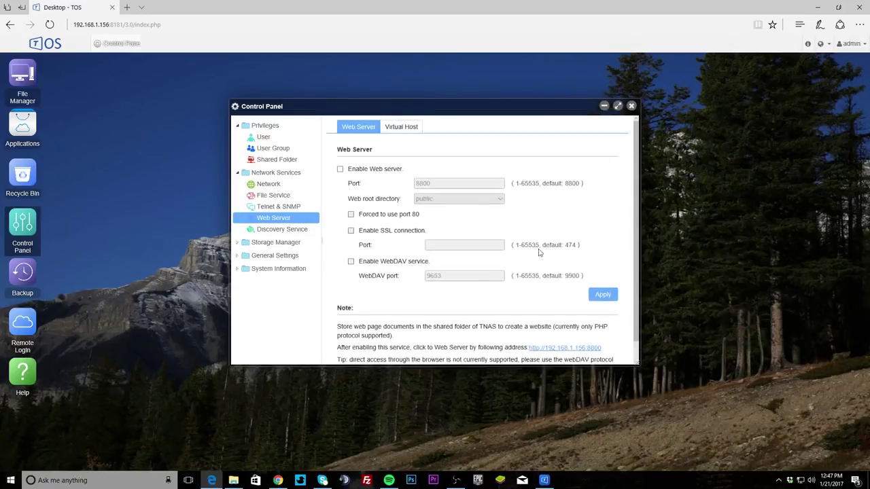
{"action": "left_click", "coordinate": [392, 133]}
{"action": "left_click", "coordinate": [360, 129]}
{"action": "left_click", "coordinate": [255, 231]}
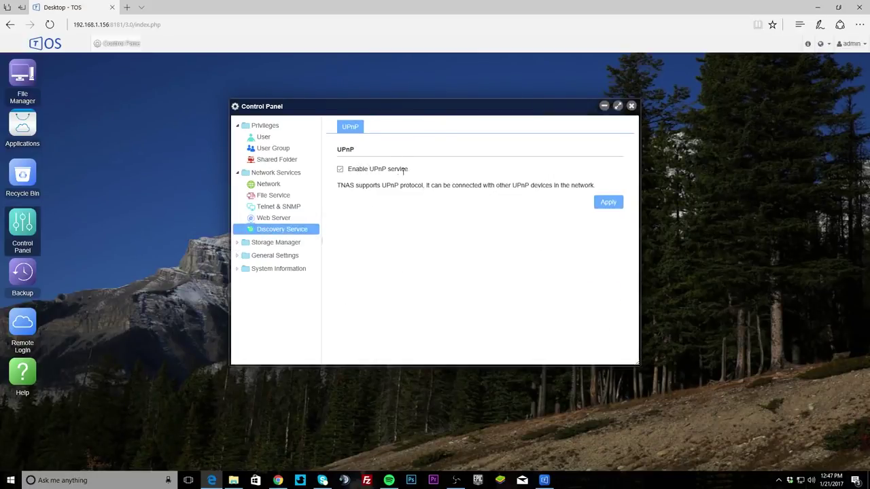
- View the installed hard drives in Storage Manager and expand the details of the RAID-1 array
{"action": "left_click", "coordinate": [300, 242]}
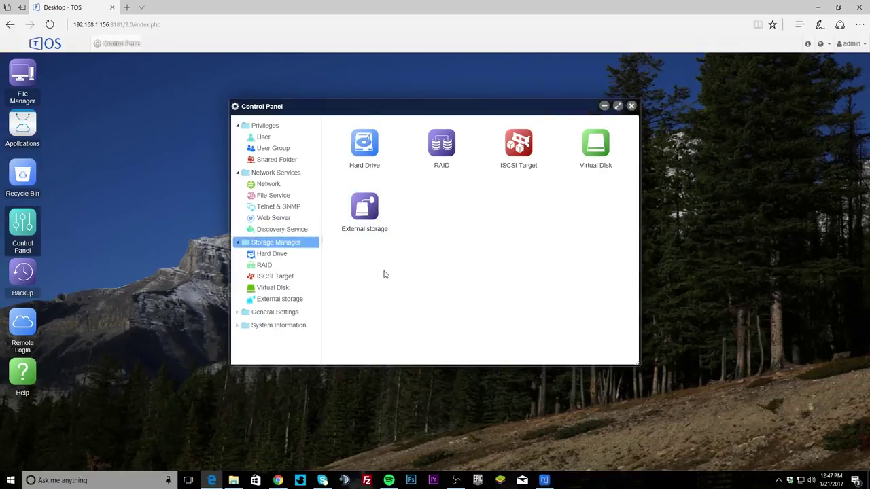
{"action": "left_click", "coordinate": [360, 152]}
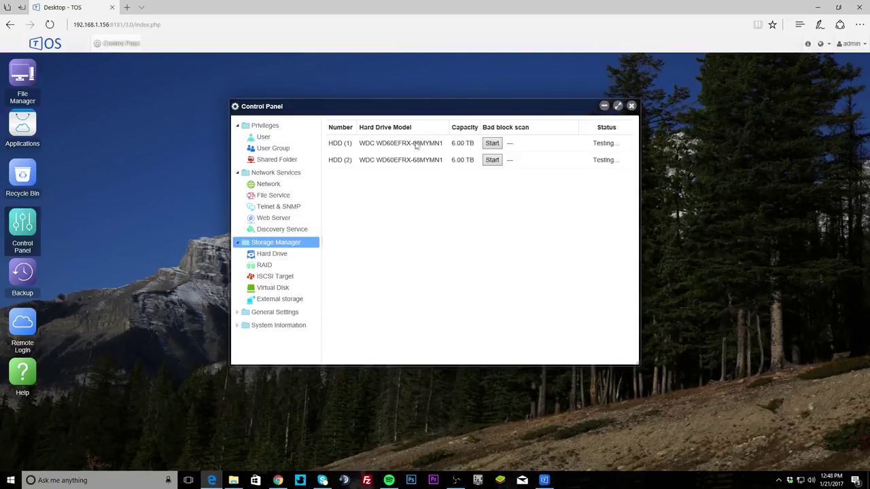
{"action": "left_click", "coordinate": [284, 257]}
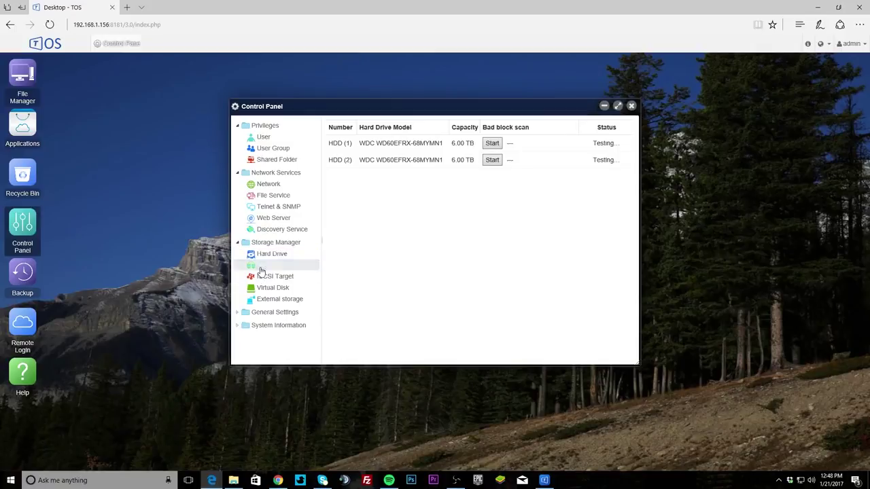
{"action": "left_click", "coordinate": [263, 266]}
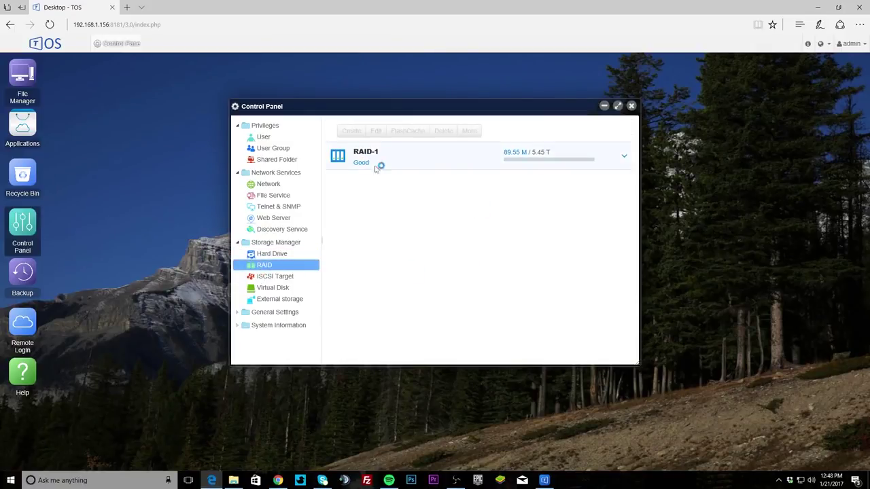
{"action": "left_click", "coordinate": [383, 165]}
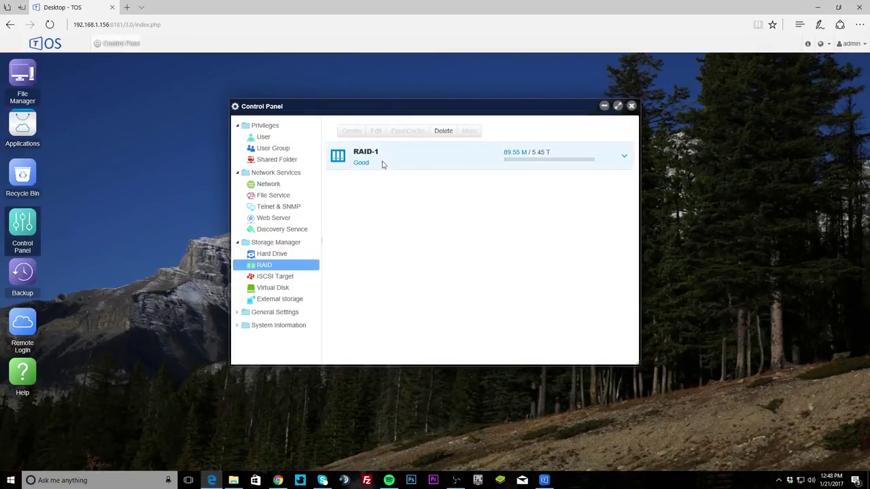
{"action": "left_click", "coordinate": [624, 156]}
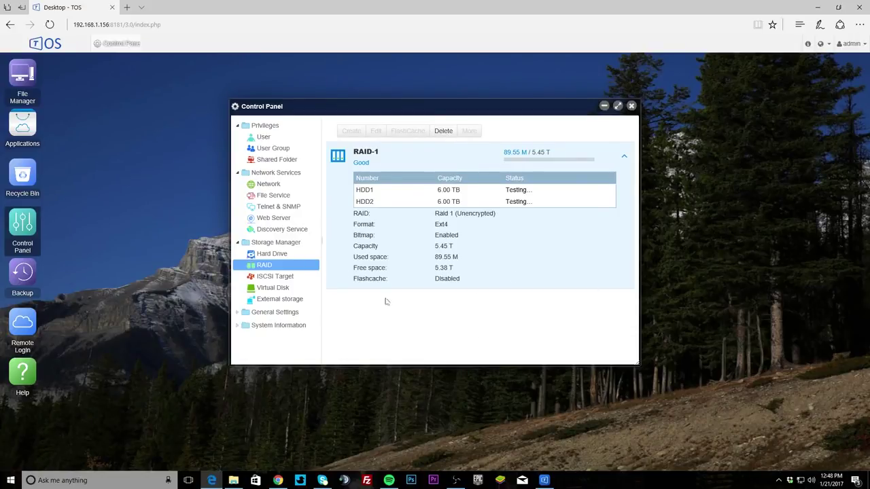
- Look through the iSCSI Target, Virtual Disk and External storage pages of Storage Manager
{"action": "left_click", "coordinate": [265, 280]}
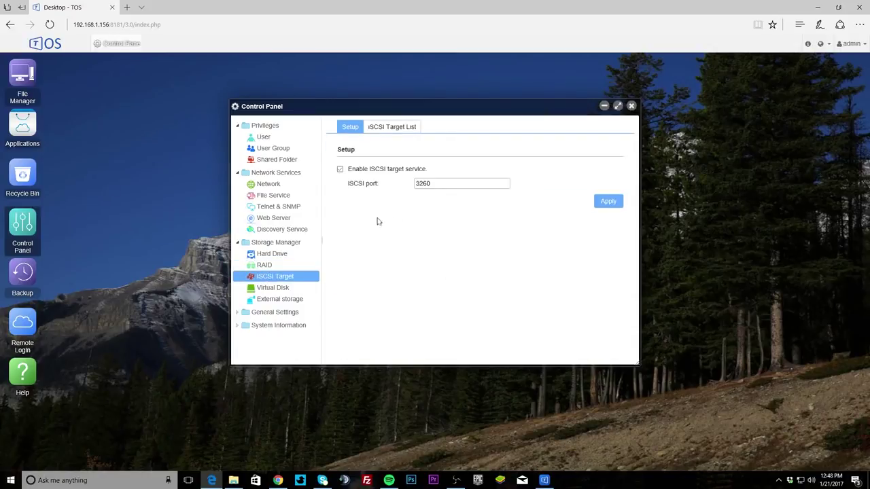
{"action": "left_click", "coordinate": [281, 289]}
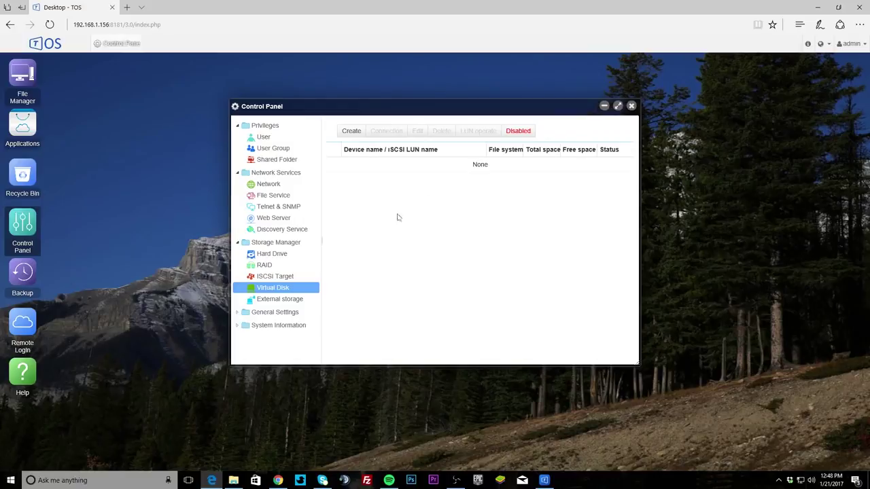
{"action": "left_click", "coordinate": [282, 302]}
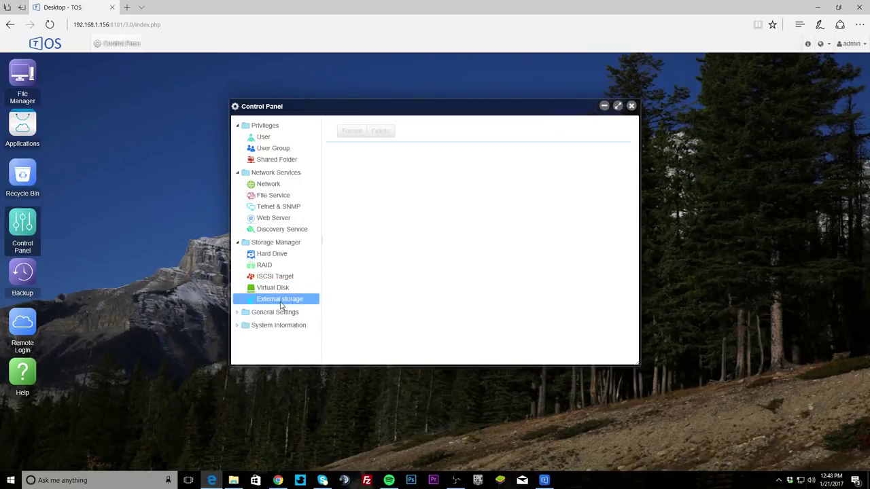
- Show the fan working modes and hard drive standby option on the Hardware & Power page of General Settings
{"action": "left_click", "coordinate": [269, 312]}
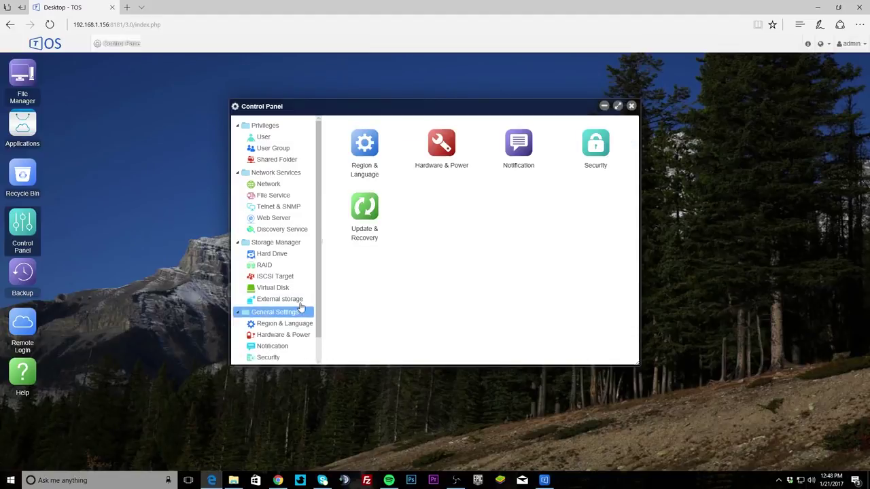
{"action": "scroll", "coordinate": [301, 303], "scroll_direction": "down", "scroll_amount": 1}
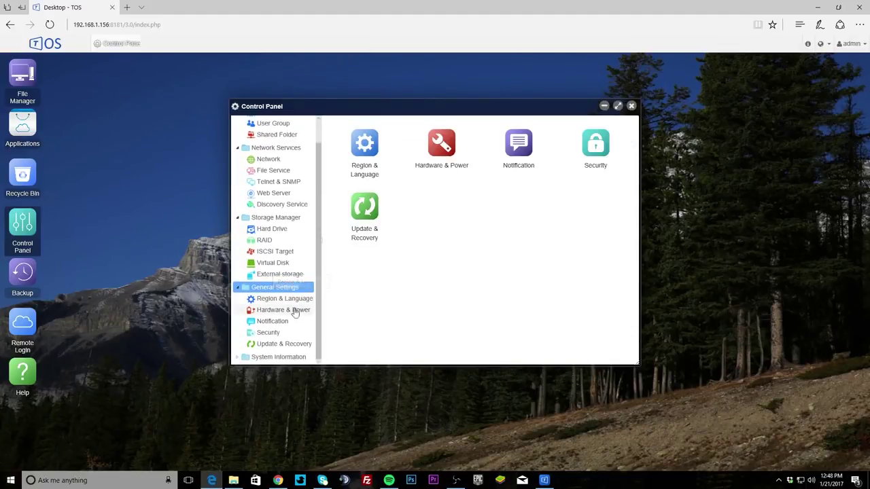
{"action": "left_click", "coordinate": [292, 310]}
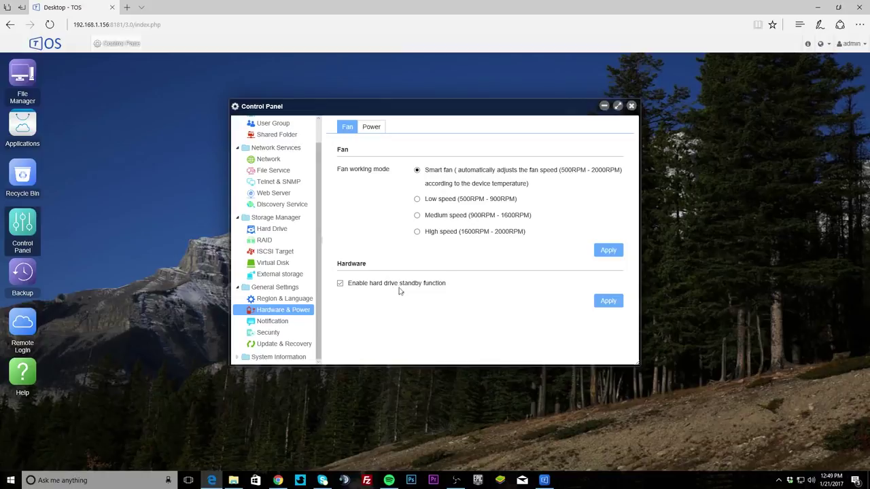
{"action": "scroll", "coordinate": [317, 317], "scroll_direction": "up", "scroll_amount": 1}
{"action": "scroll", "coordinate": [316, 325], "scroll_direction": "down", "scroll_amount": 1}
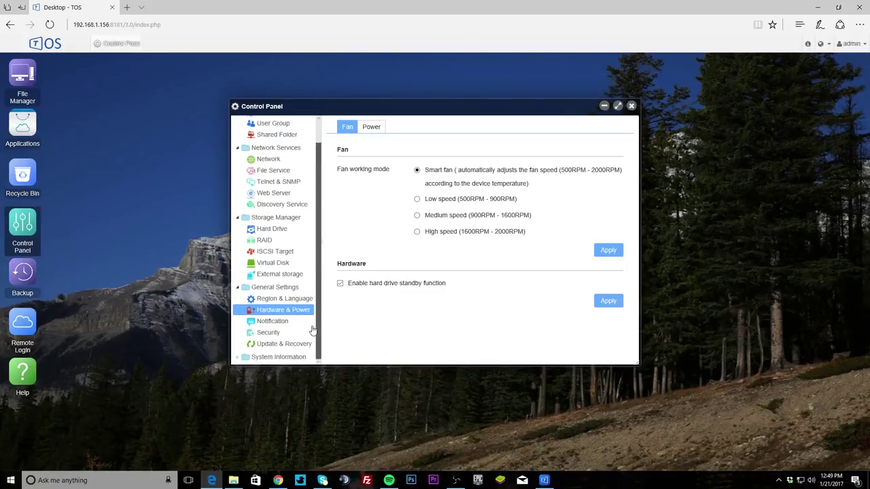
- Review the email alert and SMTP server options under Notification, then the SSL certificate options under Security
{"action": "left_click", "coordinate": [284, 325]}
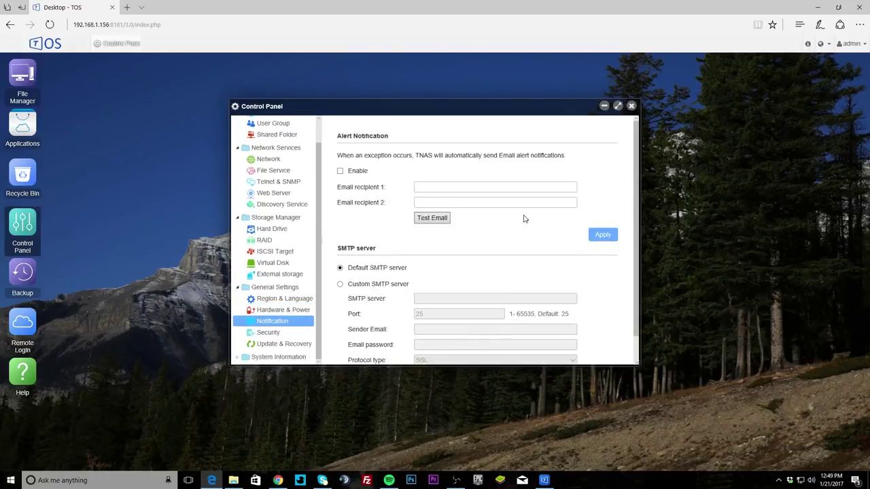
{"action": "scroll", "coordinate": [466, 194], "scroll_direction": "down", "scroll_amount": 1}
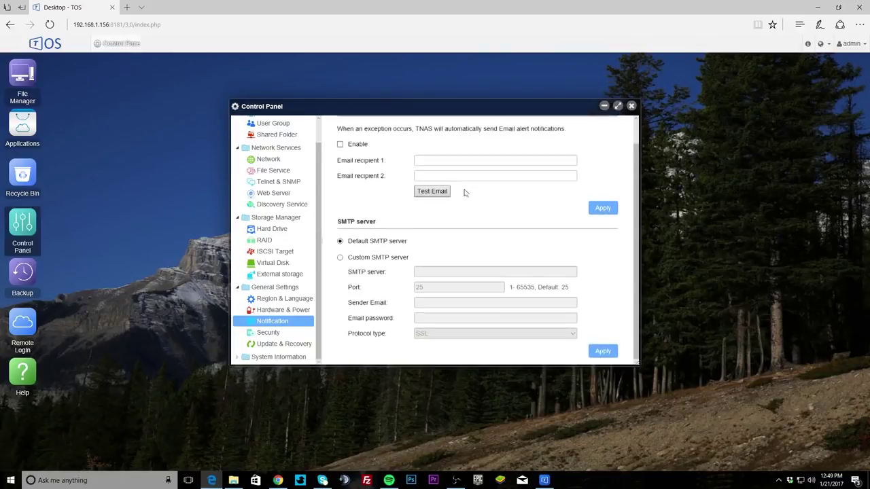
{"action": "scroll", "coordinate": [529, 259], "scroll_direction": "up", "scroll_amount": 1}
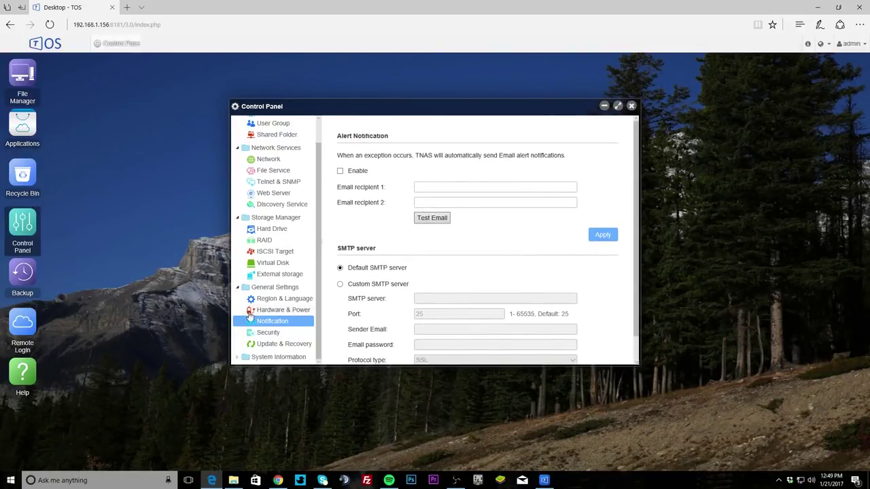
{"action": "left_click", "coordinate": [261, 332]}
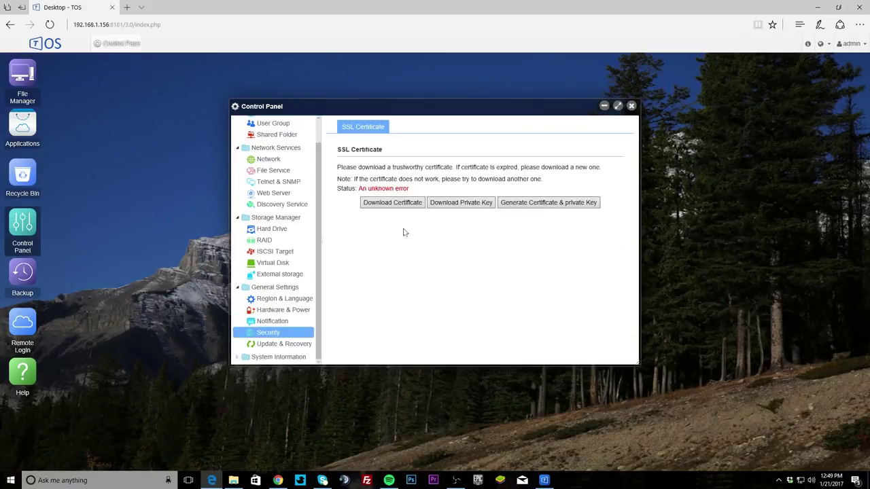
- Look through the software update, backup and restore, and factory default options under Update & Recovery
{"action": "left_click", "coordinate": [278, 344]}
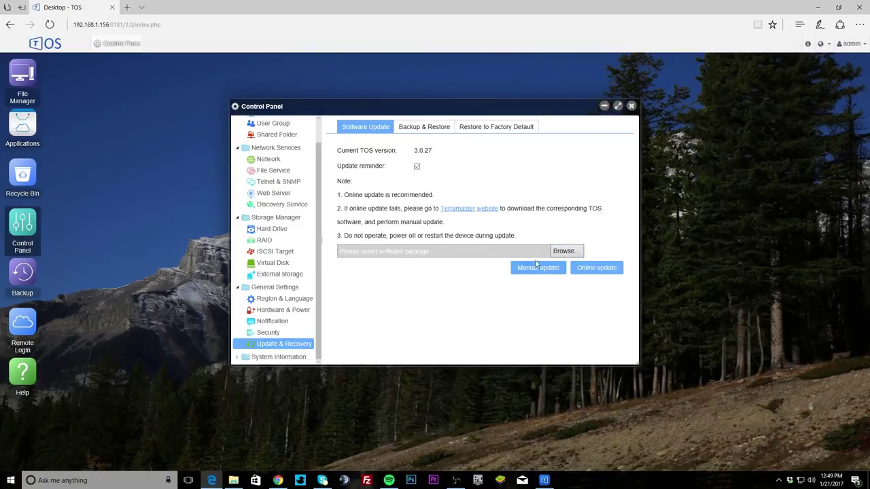
{"action": "left_click", "coordinate": [418, 132]}
{"action": "left_click", "coordinate": [495, 133]}
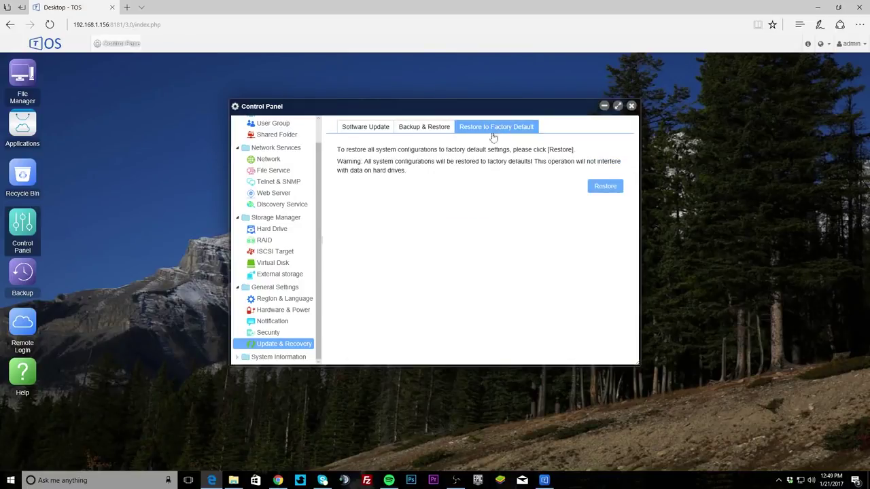
- Examine the CPU, memory, storage and bandwidth usage in the Resource Monitor under System Information
{"action": "left_click", "coordinate": [275, 357]}
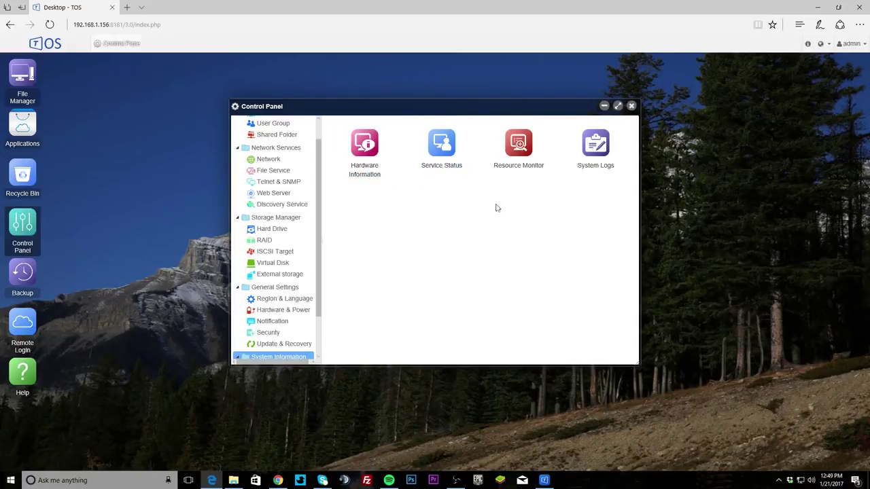
{"action": "left_click", "coordinate": [512, 175]}
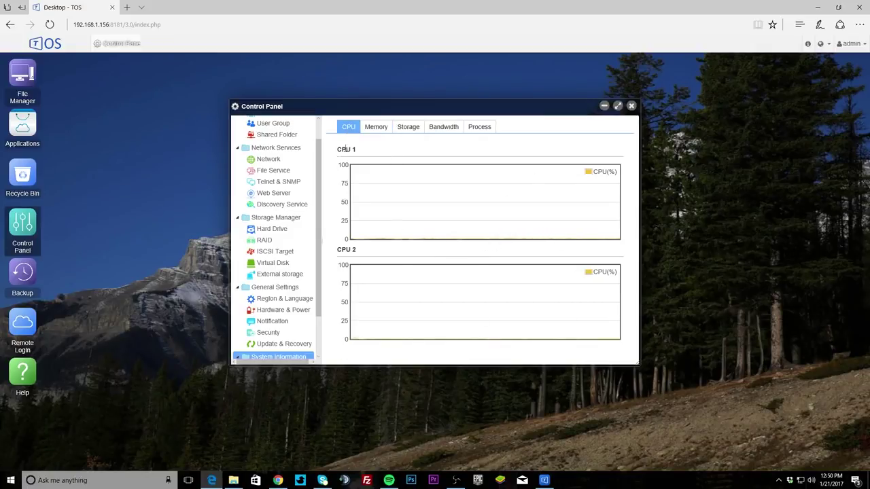
{"action": "left_click", "coordinate": [374, 128]}
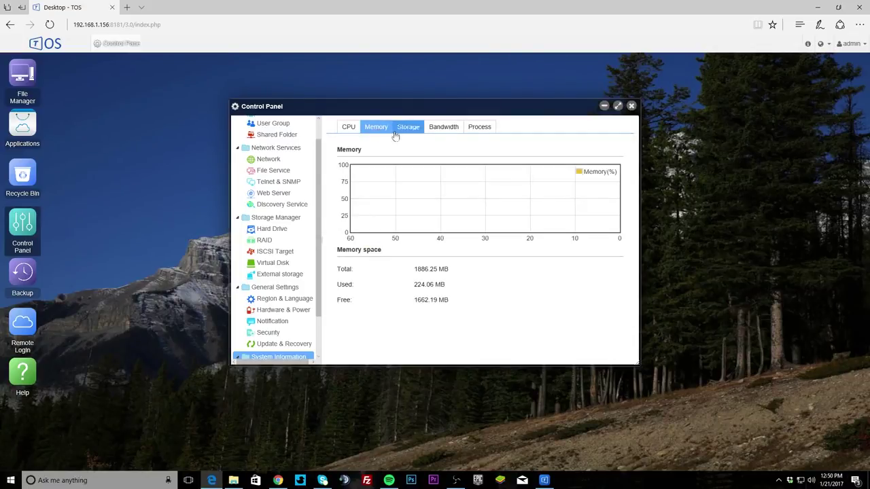
{"action": "left_click", "coordinate": [403, 133]}
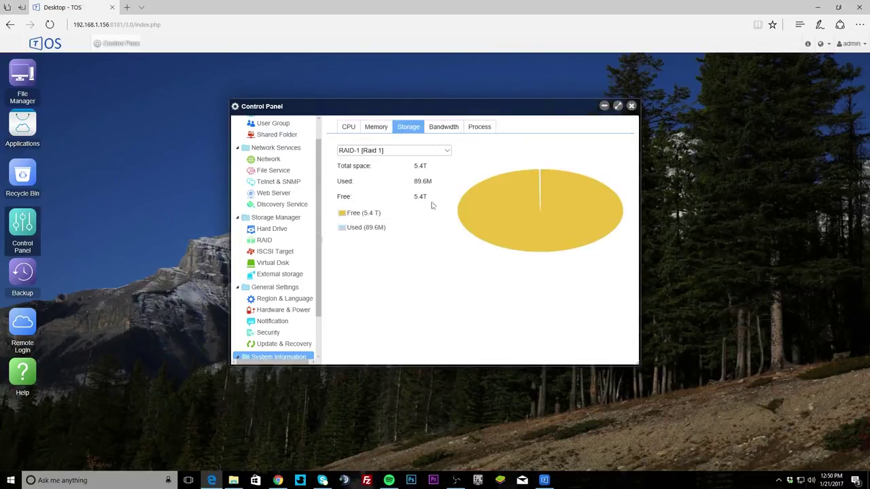
{"action": "left_click", "coordinate": [459, 130]}
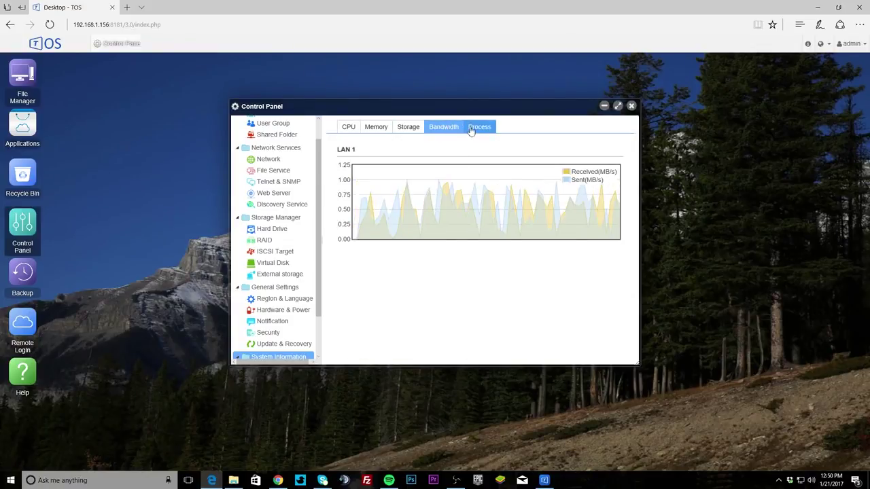
- Look through the Resource Monitor's list of running processes to its end and close the Control Panel
{"action": "left_click", "coordinate": [472, 130]}
{"action": "scroll", "coordinate": [469, 272], "scroll_direction": "down", "scroll_amount": 10}
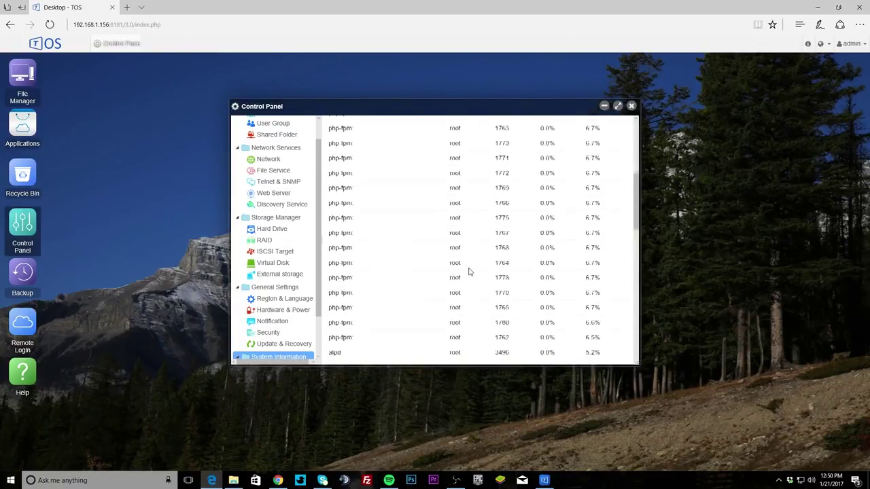
{"action": "scroll", "coordinate": [468, 271], "scroll_direction": "down", "scroll_amount": 5}
{"action": "scroll", "coordinate": [293, 305], "scroll_direction": "down", "scroll_amount": 2}
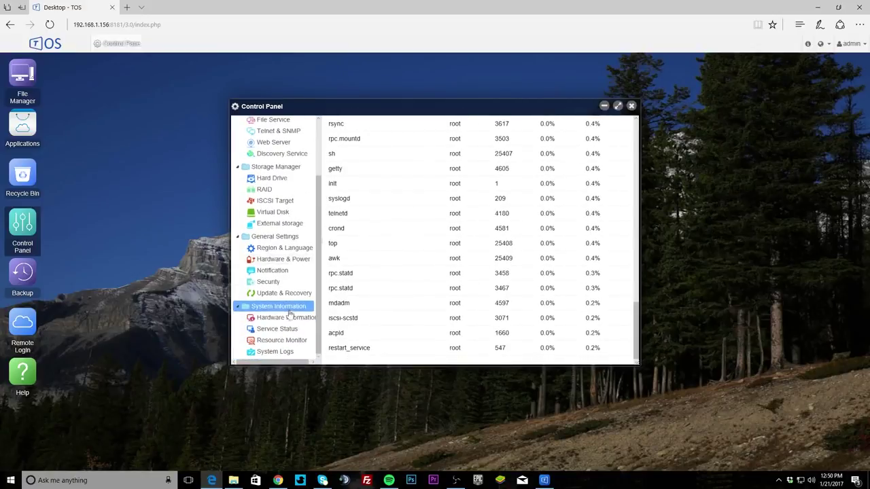
{"action": "left_click", "coordinate": [632, 106]}
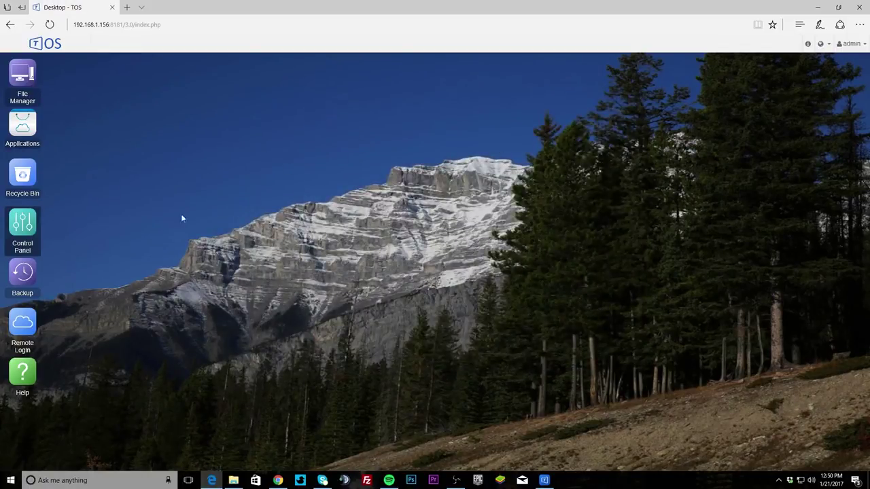
- Review the Time Machine setup and To External Device options in Backup, and close the Backup window
{"action": "left_click", "coordinate": [21, 284]}
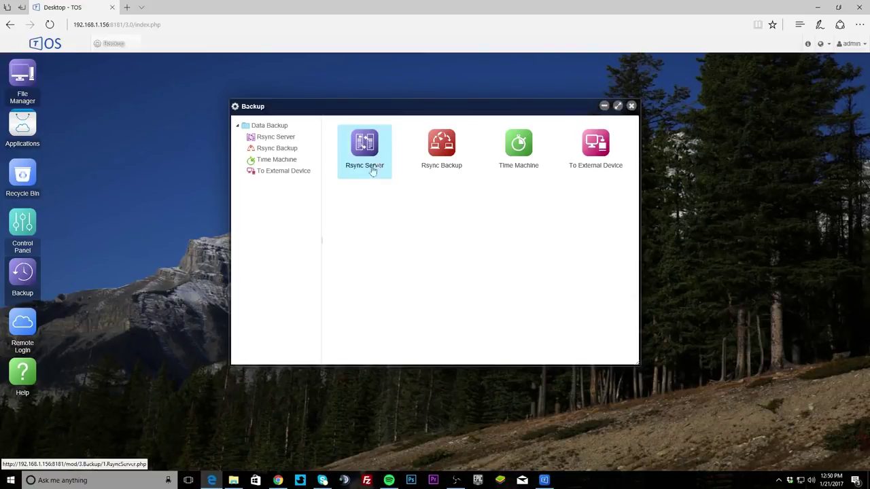
{"action": "left_click", "coordinate": [523, 170]}
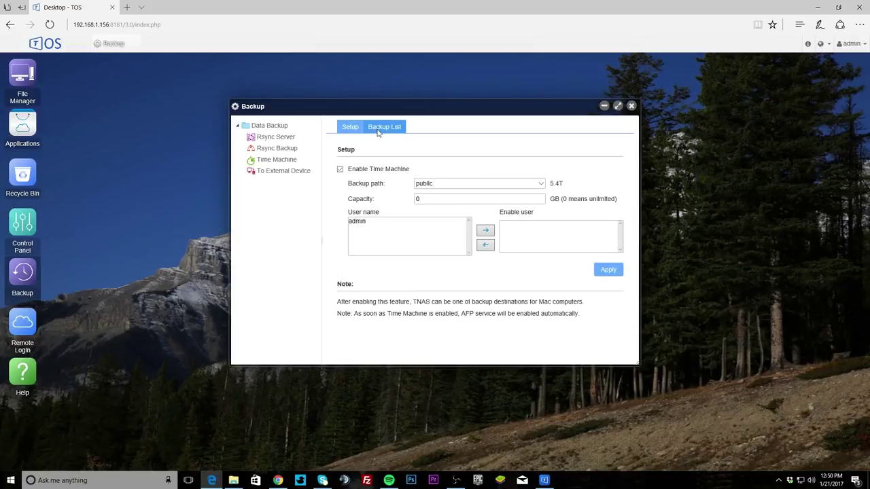
{"action": "left_click", "coordinate": [301, 175]}
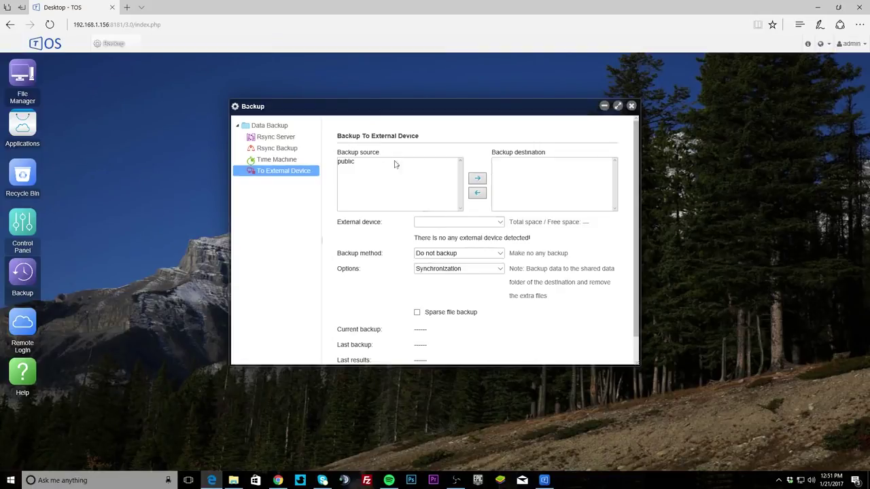
{"action": "left_click", "coordinate": [631, 106]}
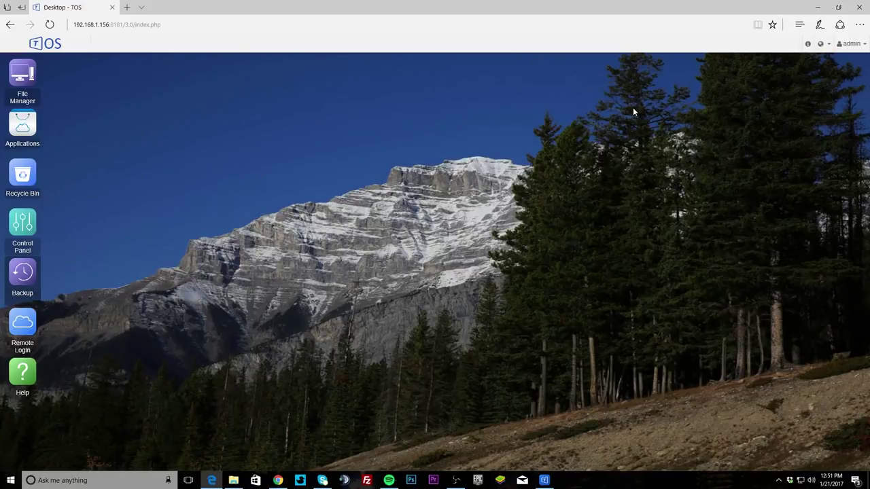
- View the Remote Login options, look through the FAQ list in Help, and close both windows
{"action": "left_click", "coordinate": [25, 333]}
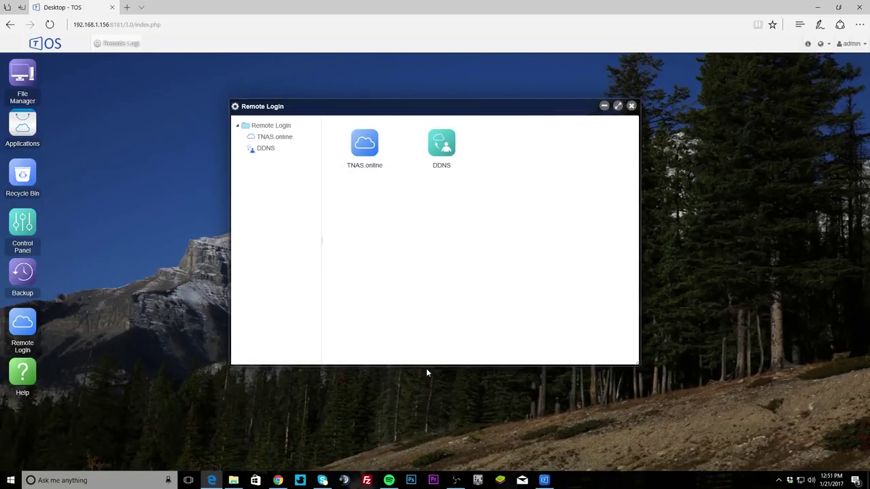
{"action": "left_click", "coordinate": [630, 108]}
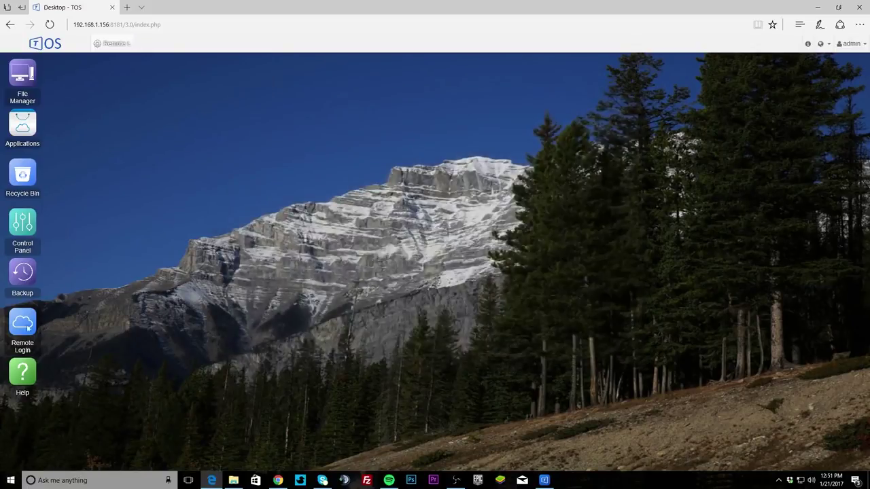
{"action": "left_click", "coordinate": [28, 372]}
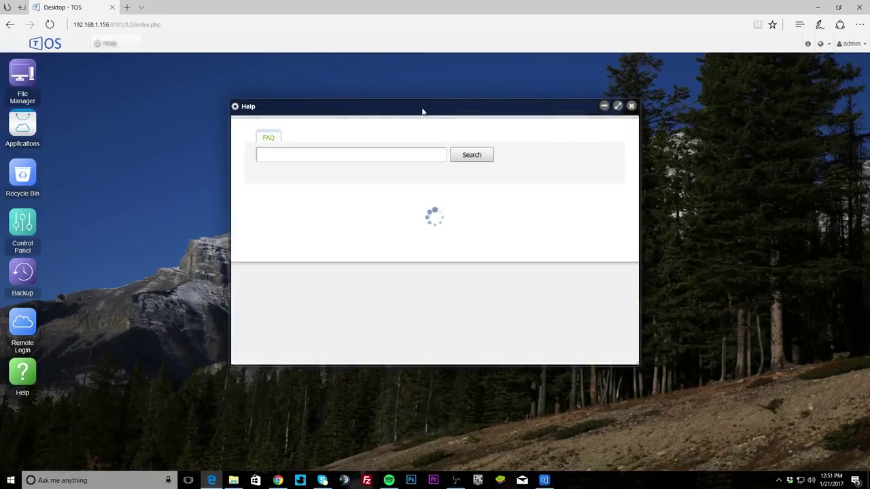
{"action": "scroll", "coordinate": [387, 272], "scroll_direction": "down", "scroll_amount": 10}
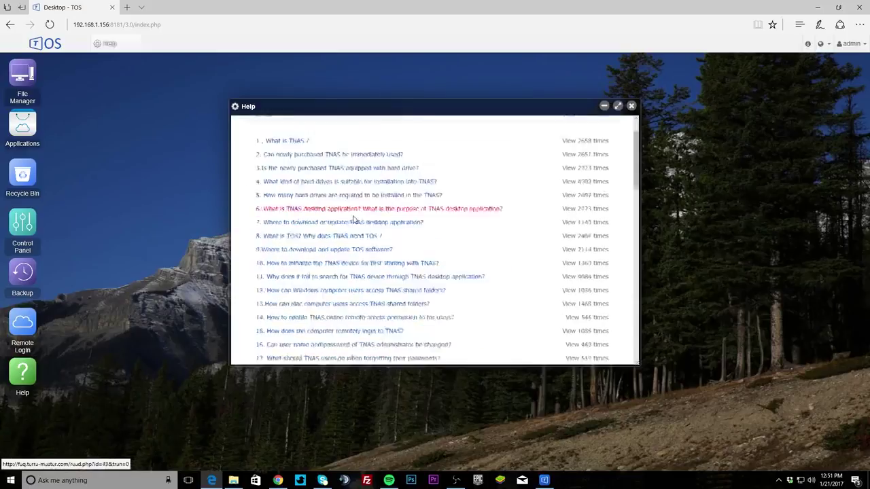
{"action": "scroll", "coordinate": [395, 278], "scroll_direction": "up", "scroll_amount": 10}
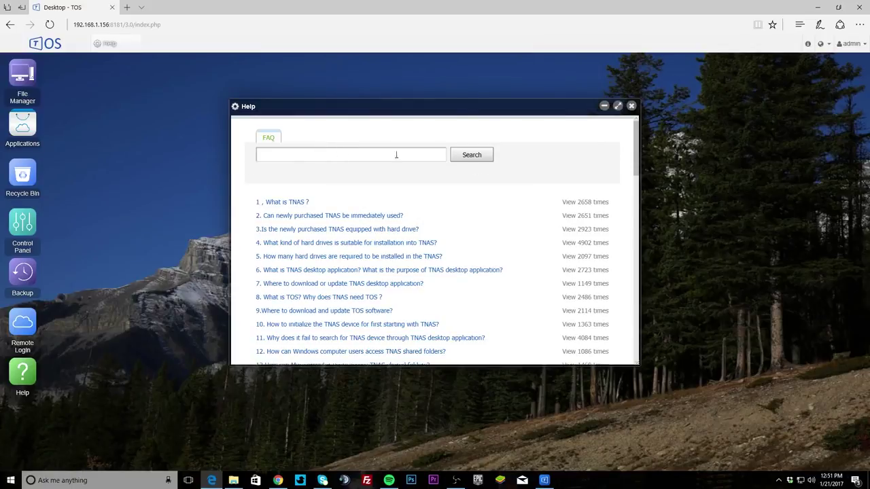
{"action": "left_click", "coordinate": [631, 106]}
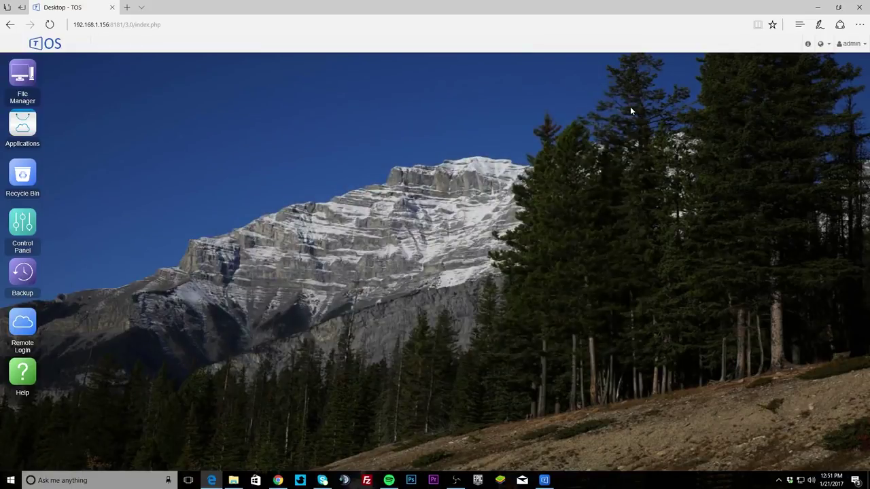